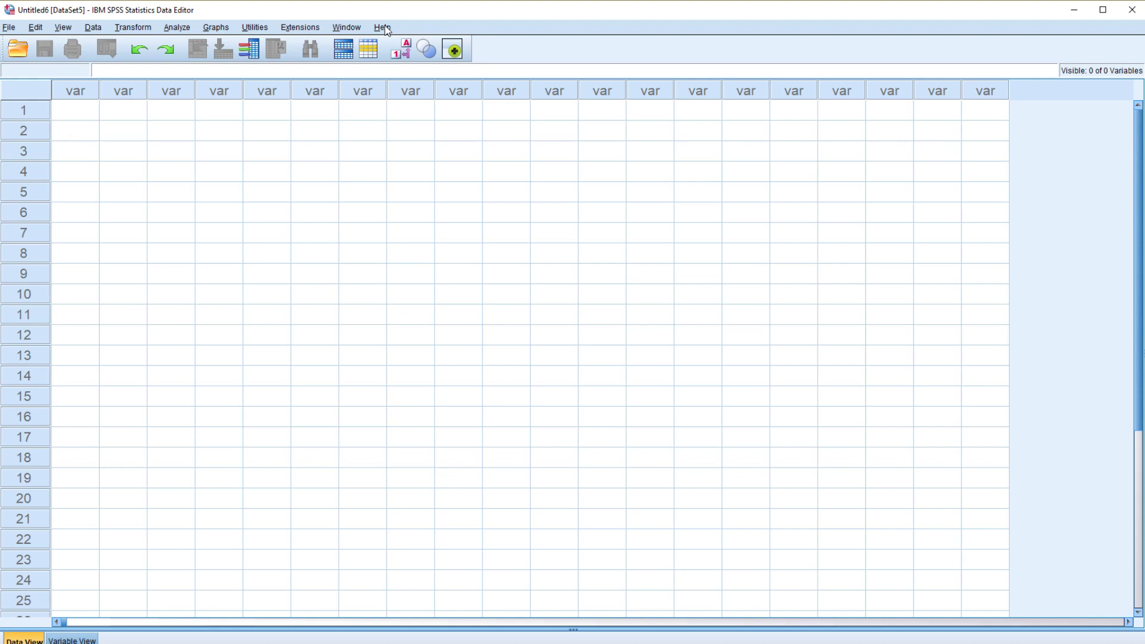
- Check the installed program version in the About information and close it
{"action": "left_click", "coordinate": [384, 29]}
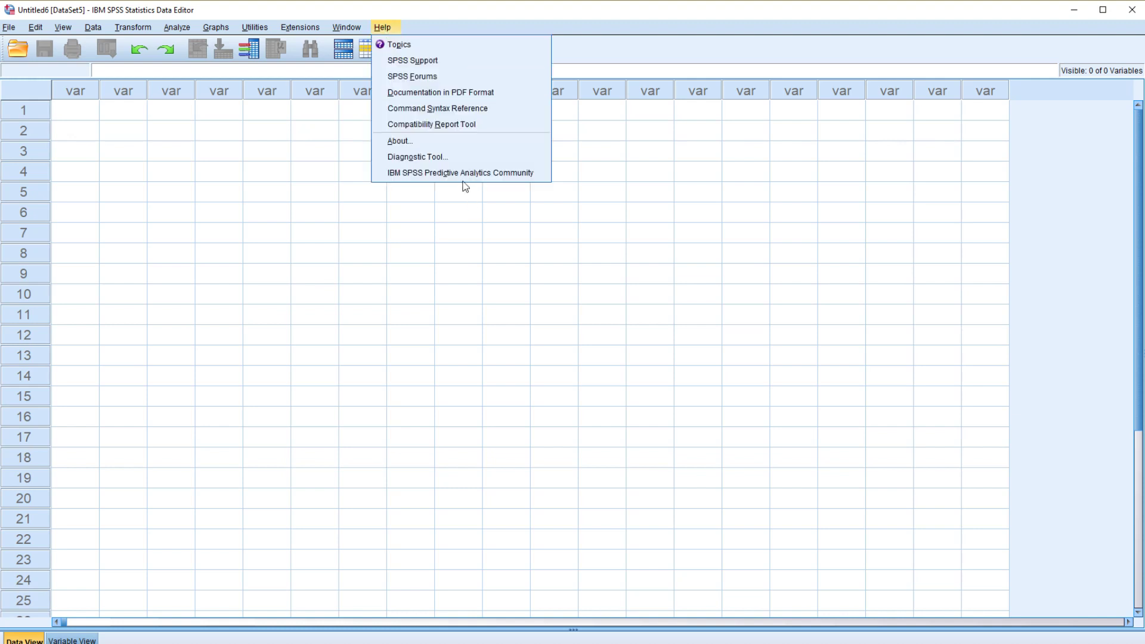
{"action": "left_click", "coordinate": [442, 141]}
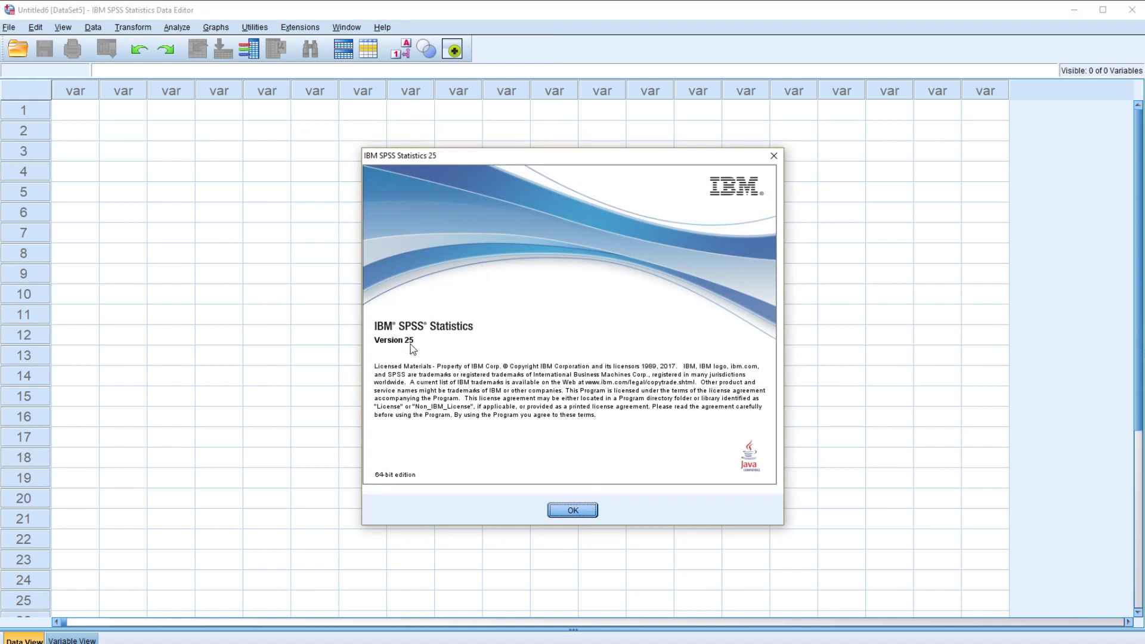
{"action": "left_click", "coordinate": [574, 512]}
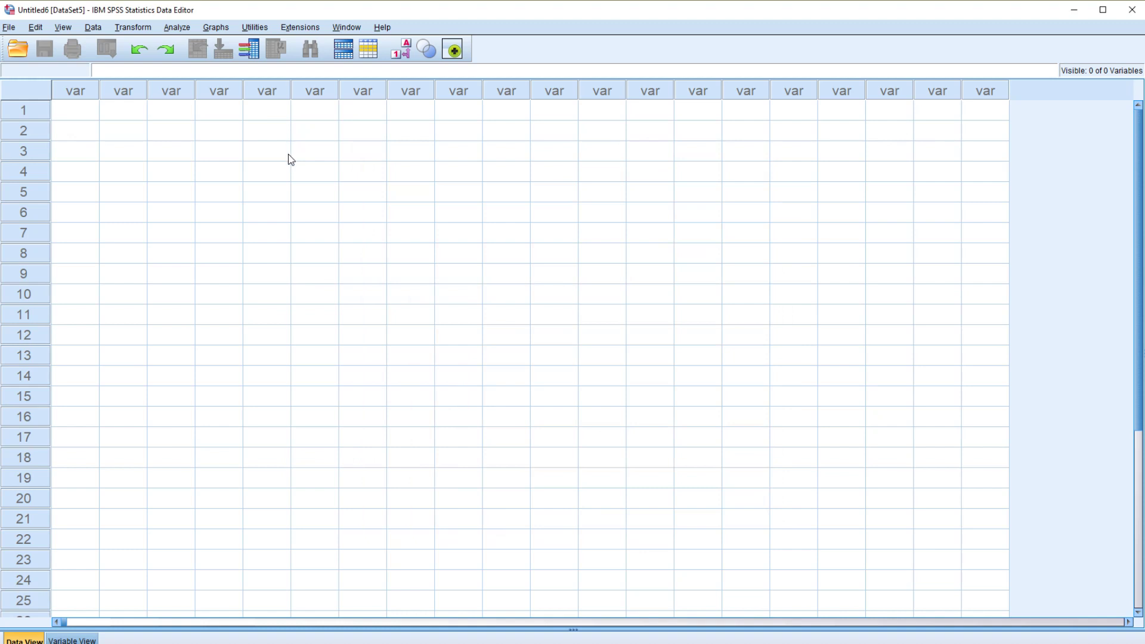
- Start opening a data file and browse to the Downloads folder
{"action": "left_click", "coordinate": [9, 27]}
{"action": "mouse_move", "coordinate": [39, 60]}
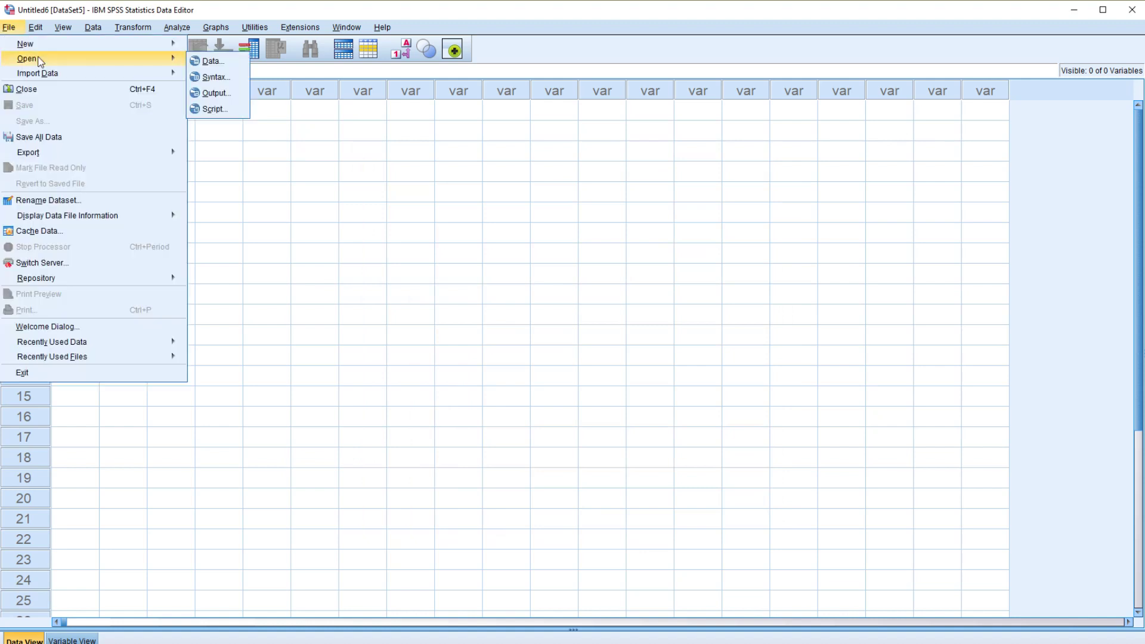
{"action": "left_click", "coordinate": [209, 62]}
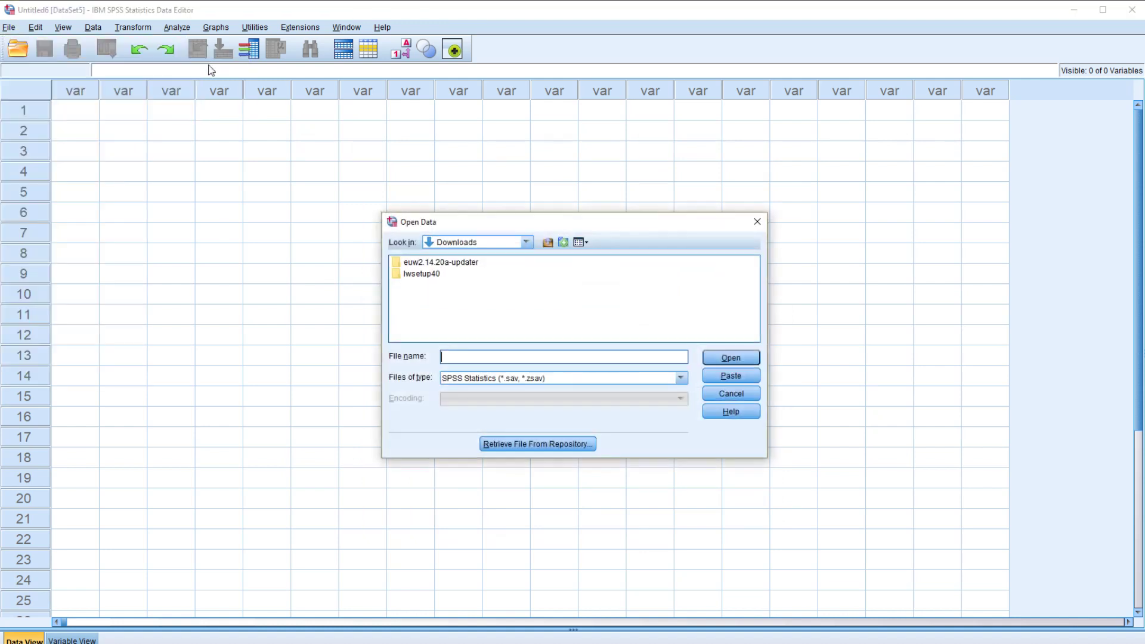
{"action": "left_click", "coordinate": [526, 242]}
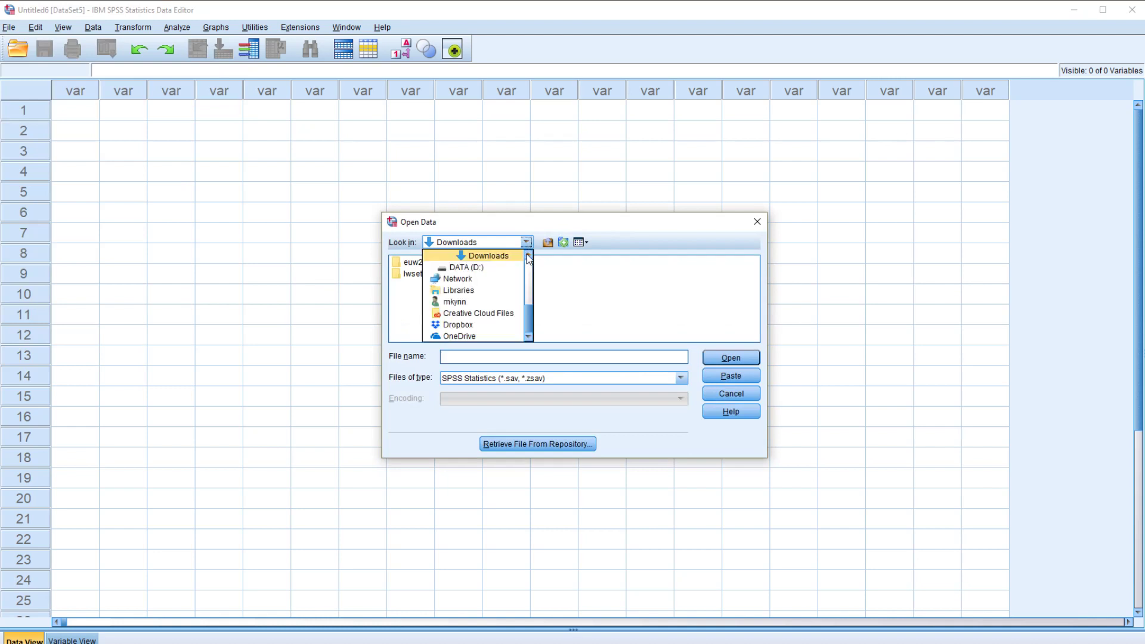
{"action": "left_click_drag", "start_coordinate": [530, 308], "coordinate": [531, 270]}
{"action": "scroll", "coordinate": [466, 284], "scroll_direction": "down", "scroll_amount": 1}
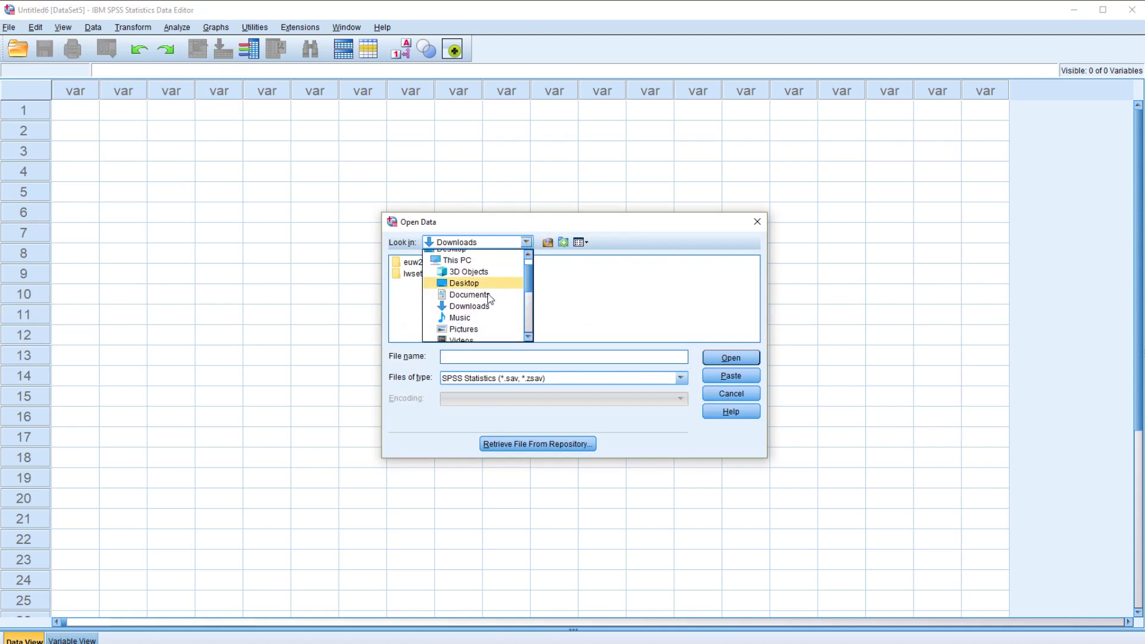
{"action": "left_click", "coordinate": [481, 306]}
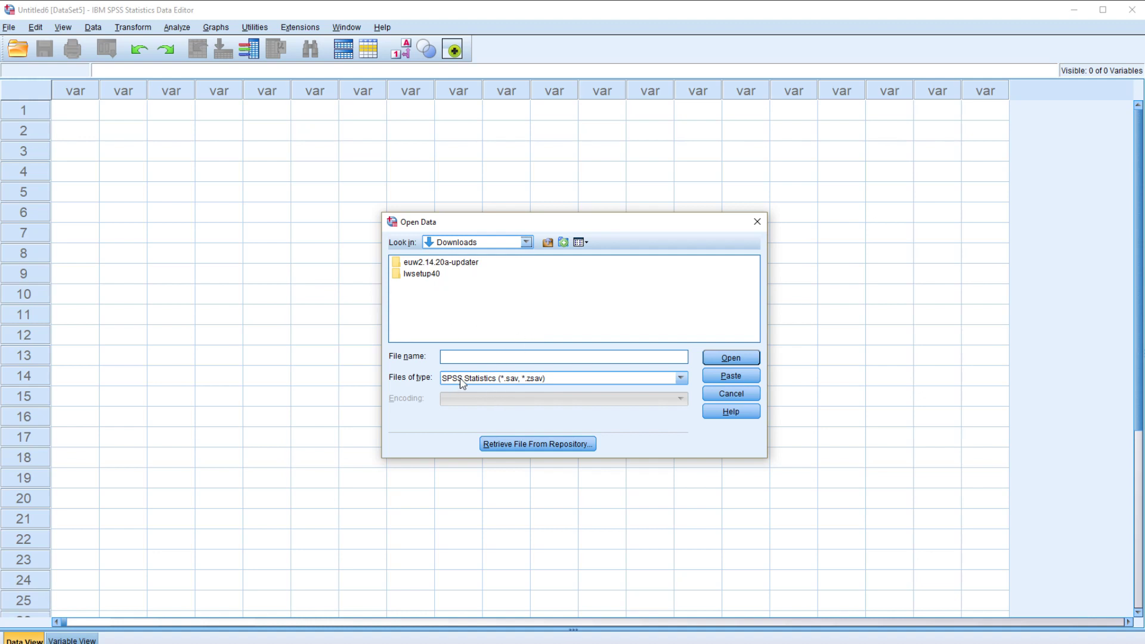
- Import the Excel file InternetGuidedActivityDepressionRCT_reduced.xlsx with the default read settings and bring its data window fully into view
{"action": "left_click", "coordinate": [503, 378]}
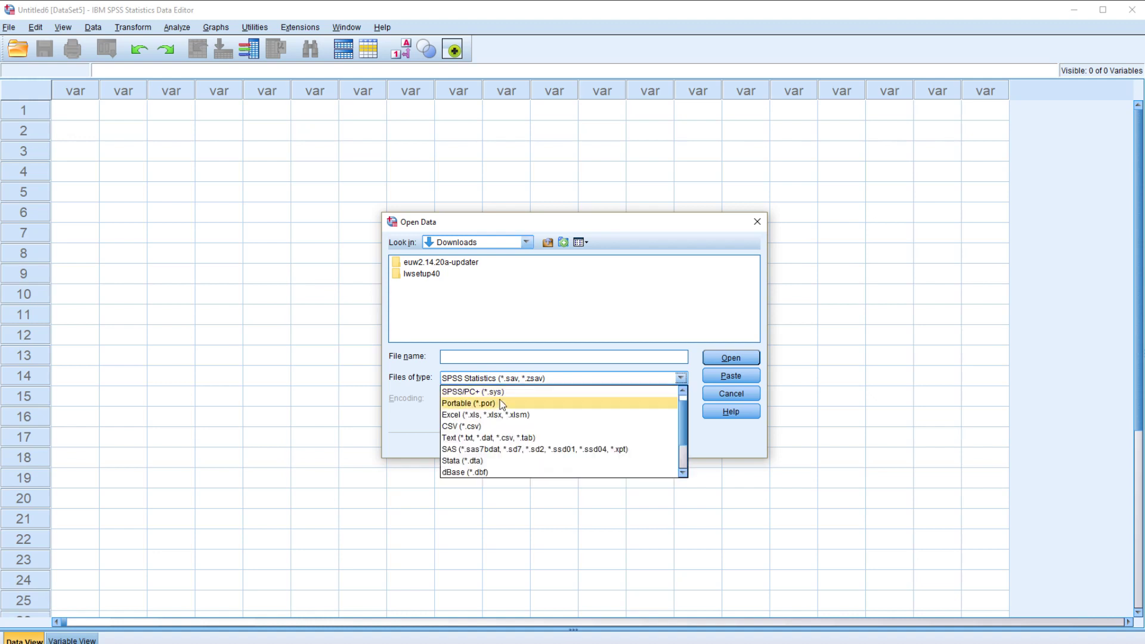
{"action": "left_click", "coordinate": [501, 418]}
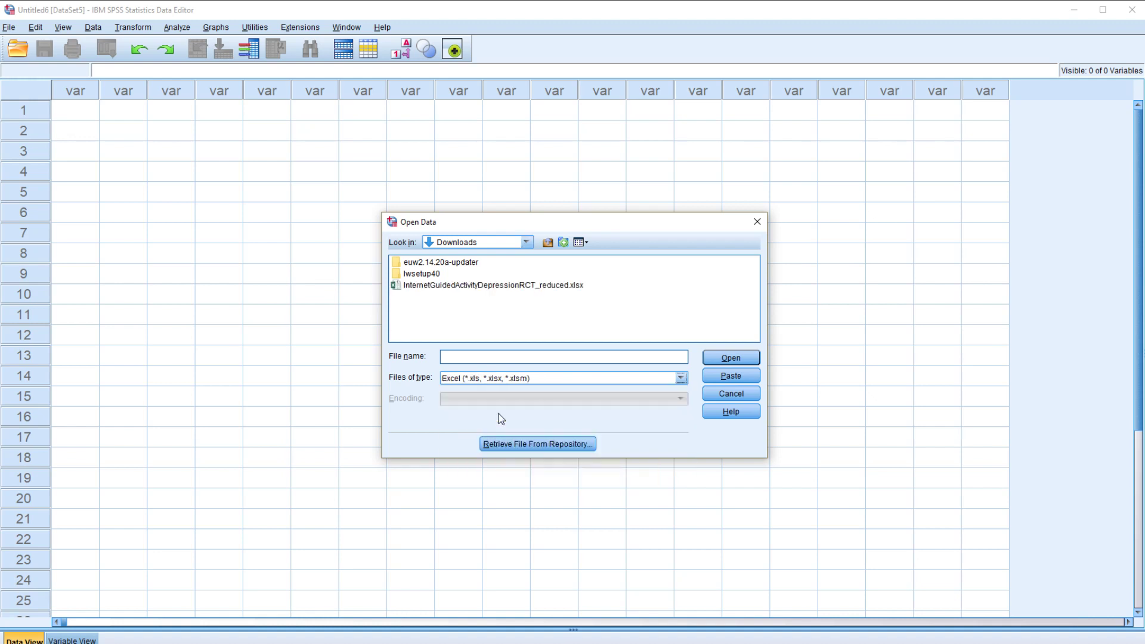
{"action": "left_click", "coordinate": [525, 287]}
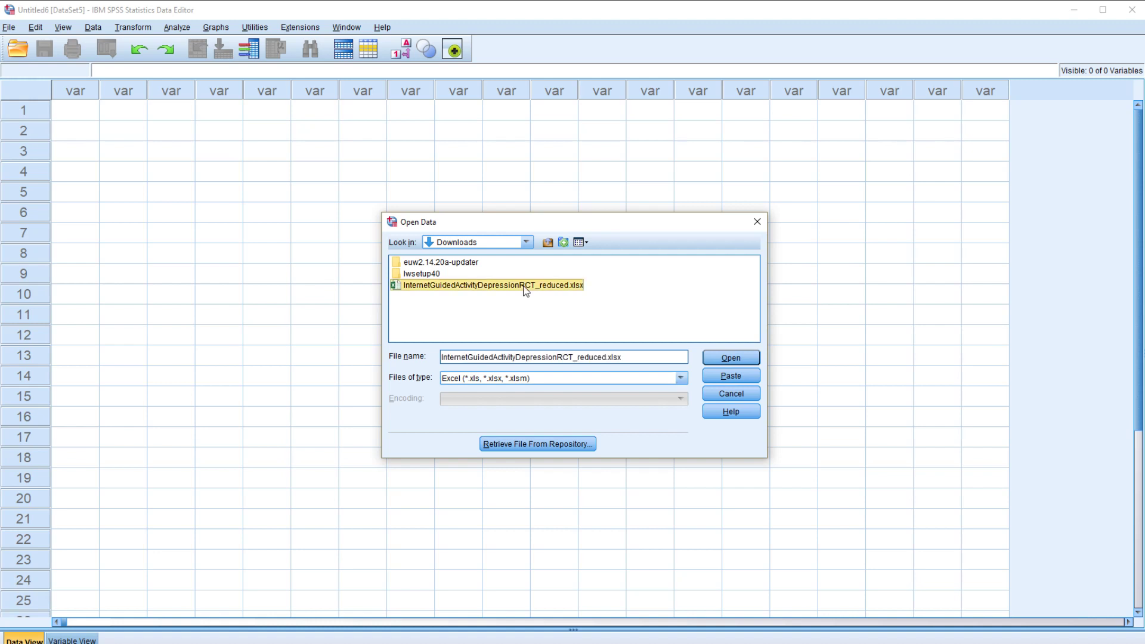
{"action": "left_click", "coordinate": [738, 361]}
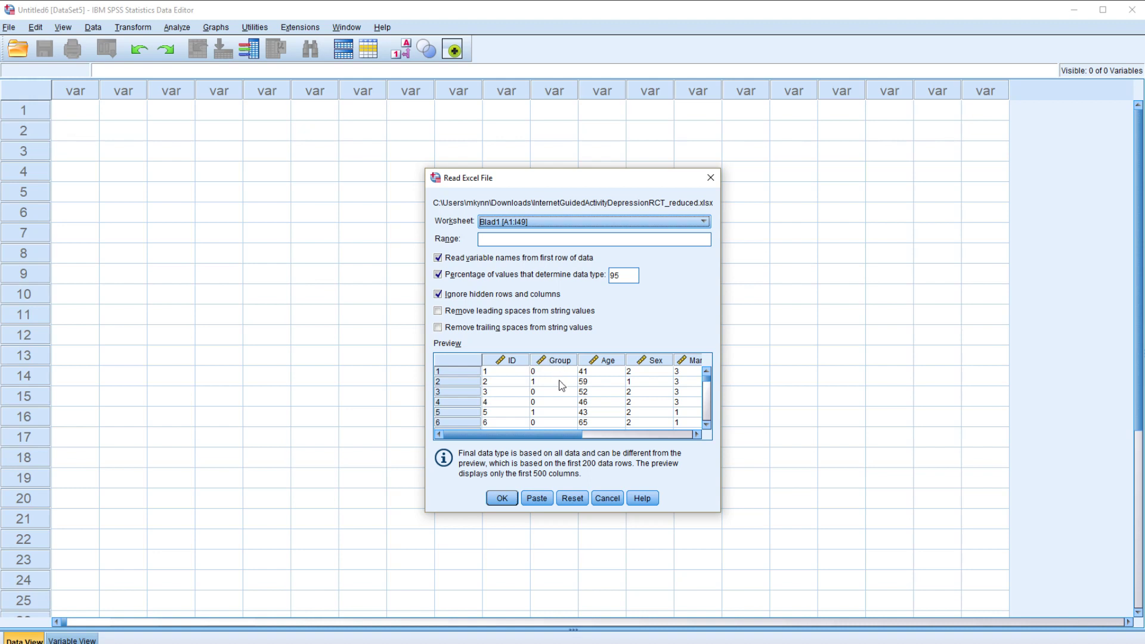
{"action": "left_click", "coordinate": [501, 499]}
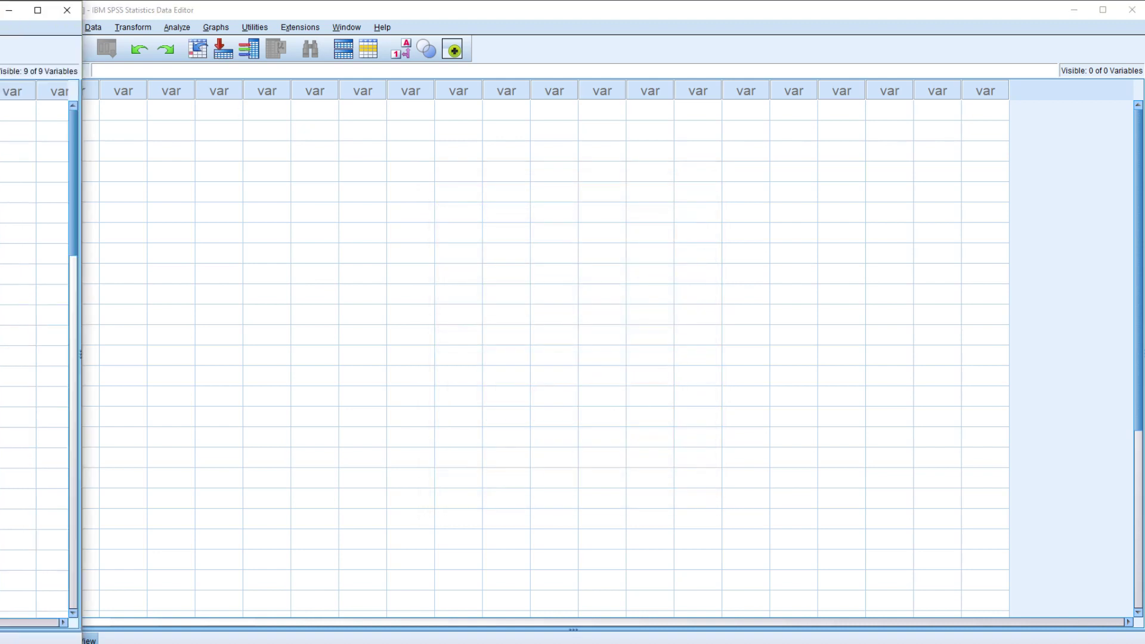
{"action": "left_click_drag", "start_coordinate": [0, 12], "coordinate": [854, 12]}
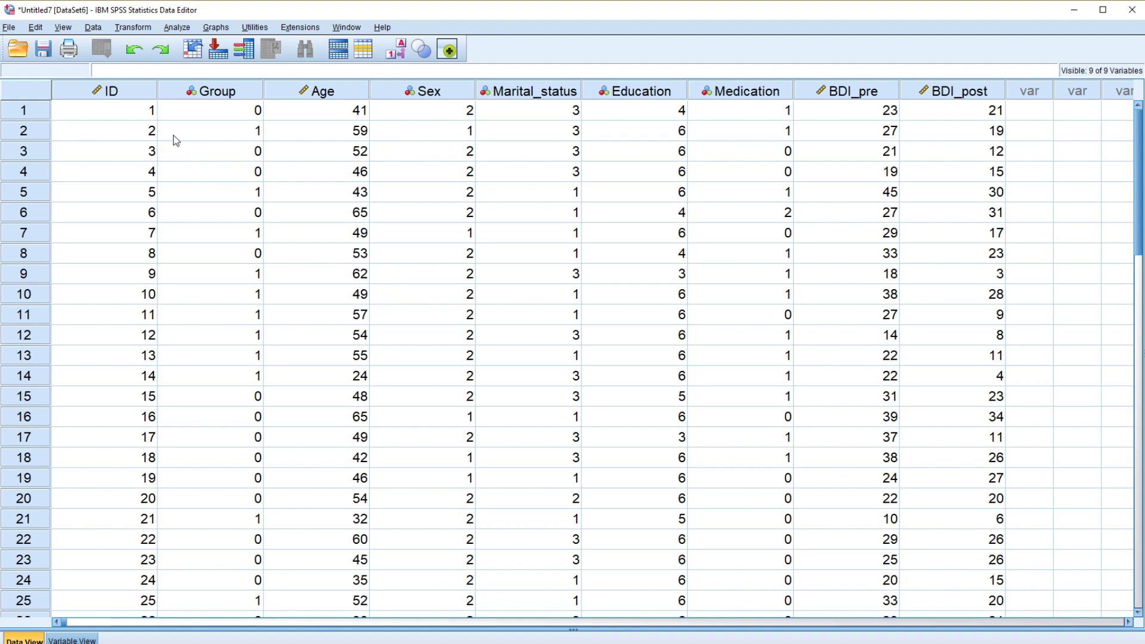
- Examine the ID and Education columns in Data View and the variable names and measurement levels in Variable View
{"action": "left_click", "coordinate": [129, 94]}
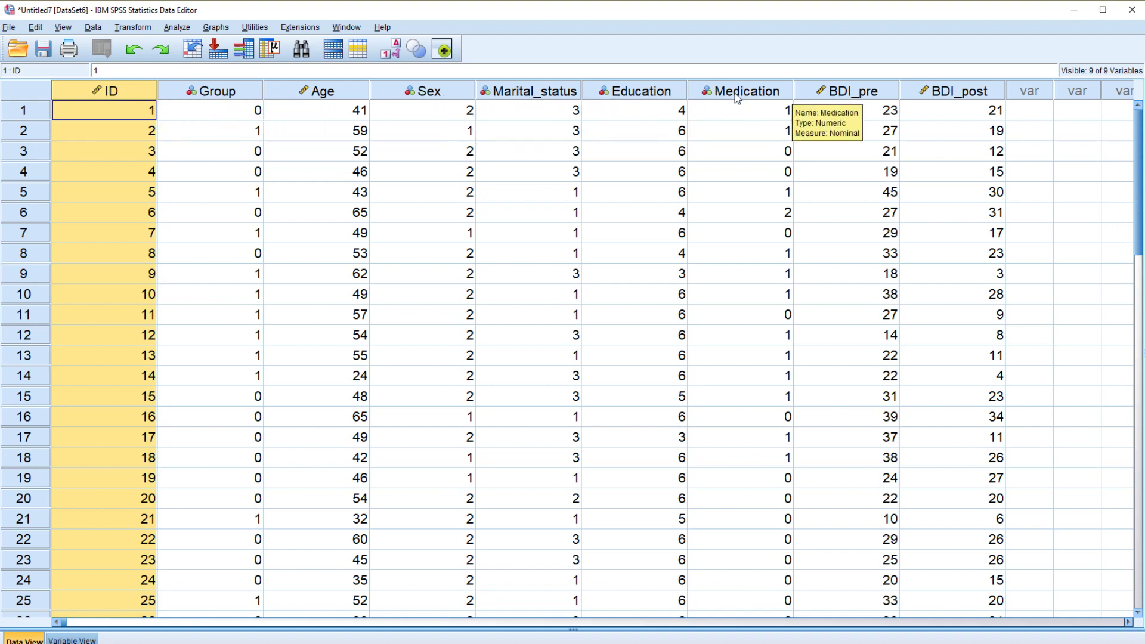
{"action": "left_click", "coordinate": [643, 95]}
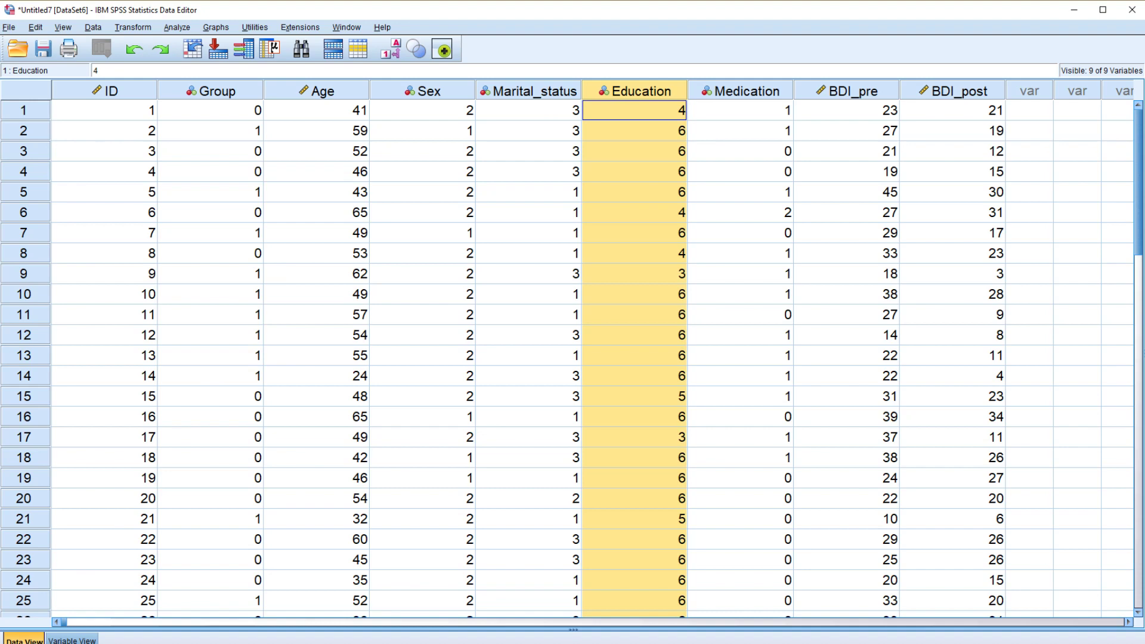
{"action": "left_click", "coordinate": [71, 640]}
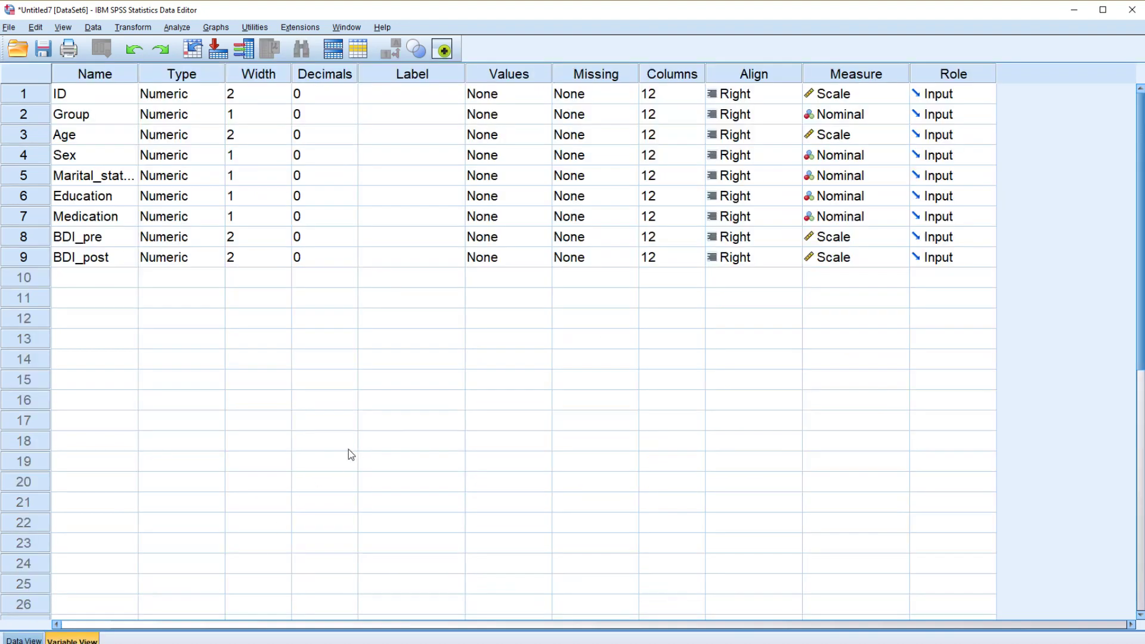
{"action": "left_click", "coordinate": [105, 76]}
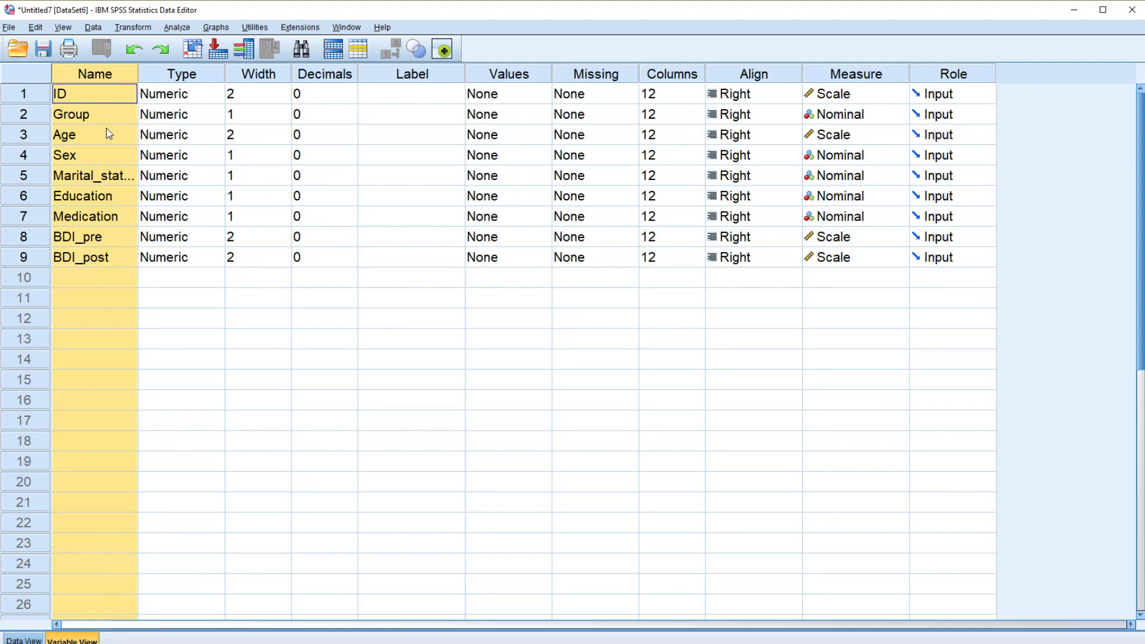
{"action": "left_click", "coordinate": [870, 78]}
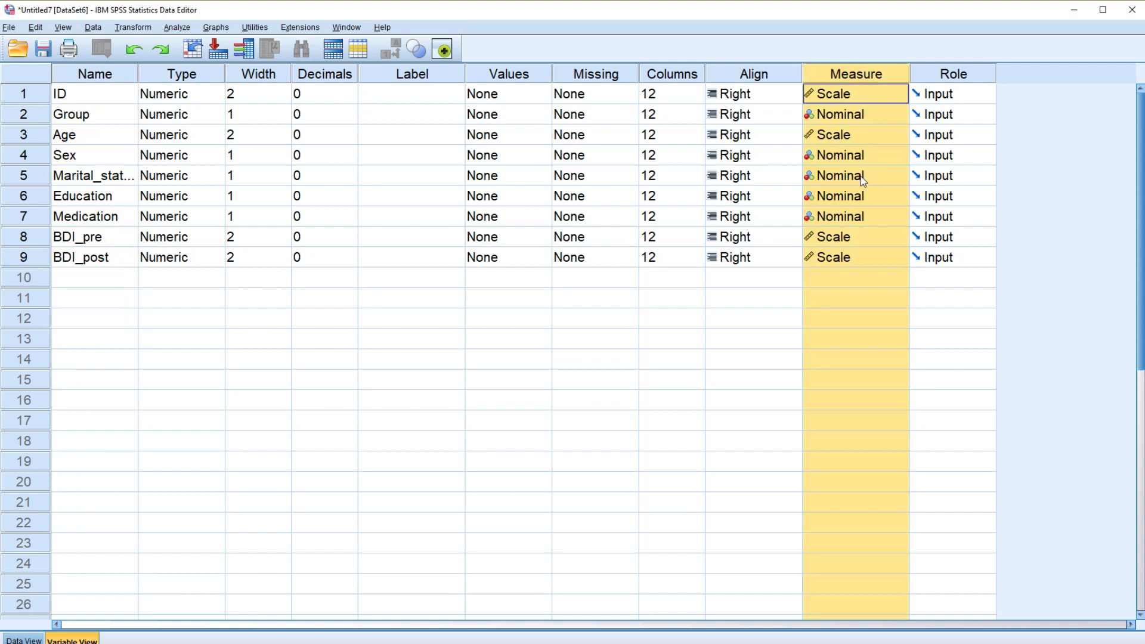
- Set the Education variable's measurement level to Ordinal and check its column in Data View
{"action": "left_click", "coordinate": [860, 199]}
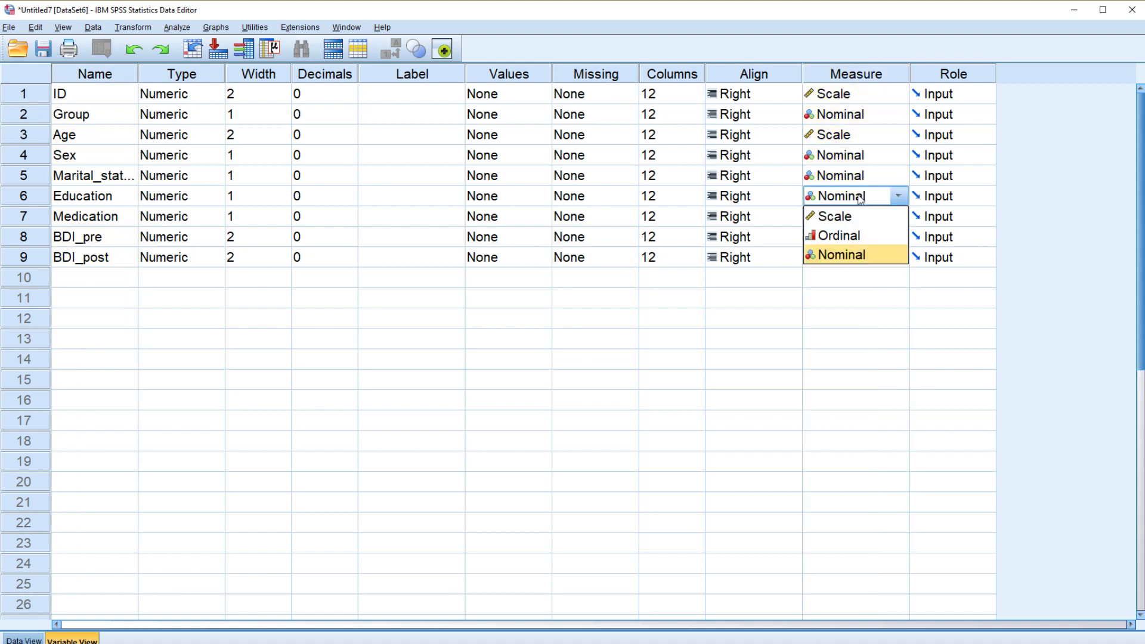
{"action": "left_click", "coordinate": [851, 237]}
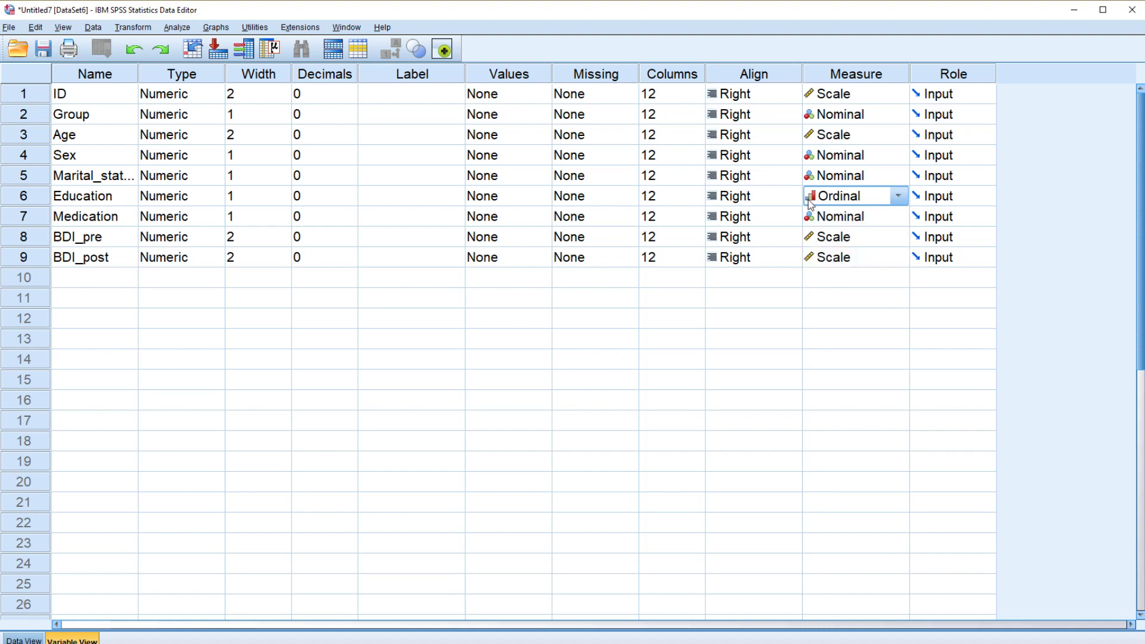
{"action": "left_click", "coordinate": [24, 639]}
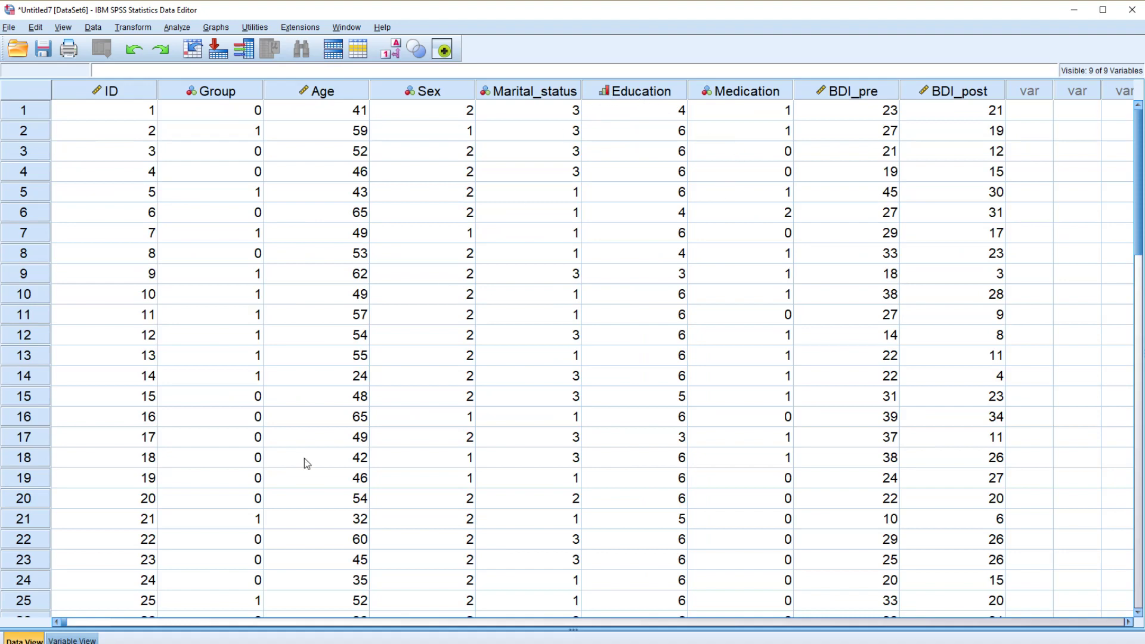
- Return to Variable View and review the measurement level options for the Education variable without changing it
{"action": "left_click", "coordinate": [81, 640]}
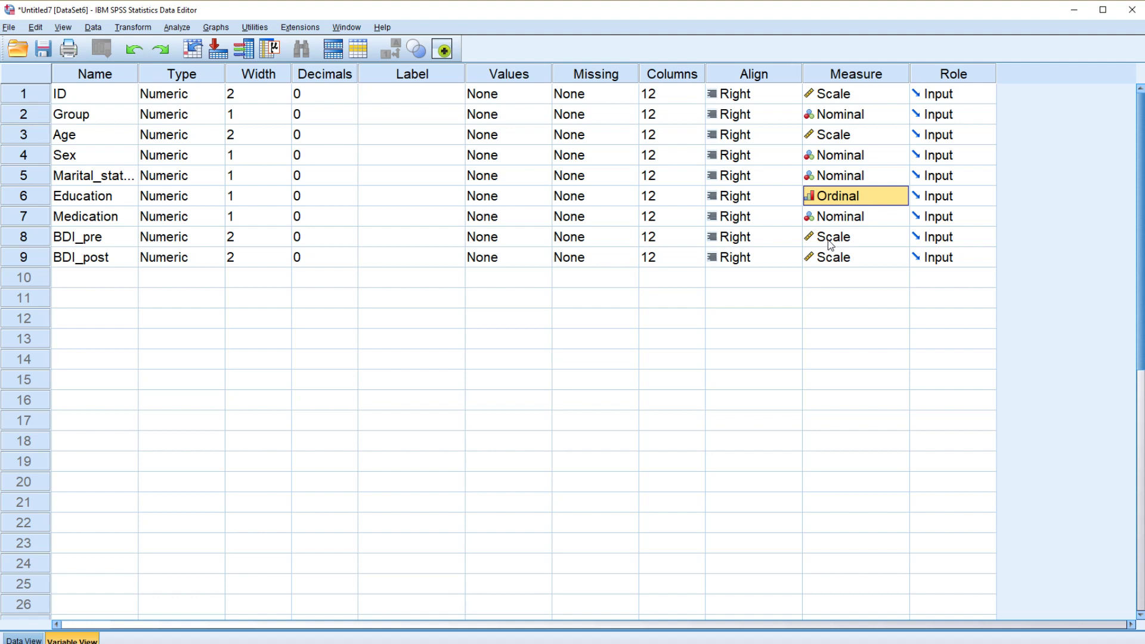
{"action": "left_click", "coordinate": [870, 197]}
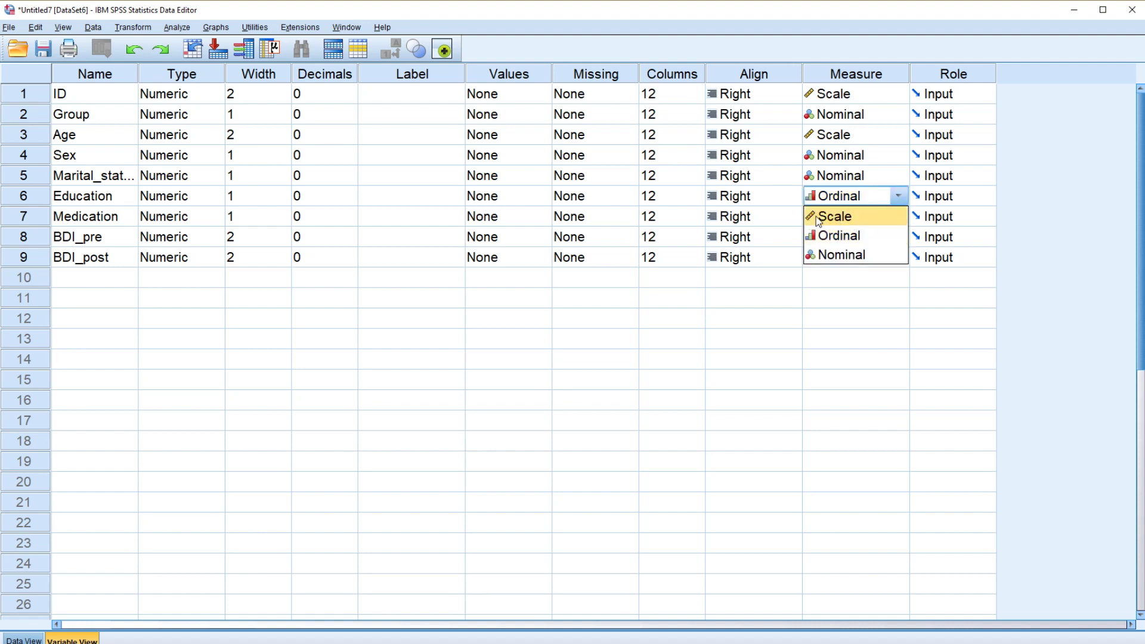
{"action": "left_click", "coordinate": [835, 285]}
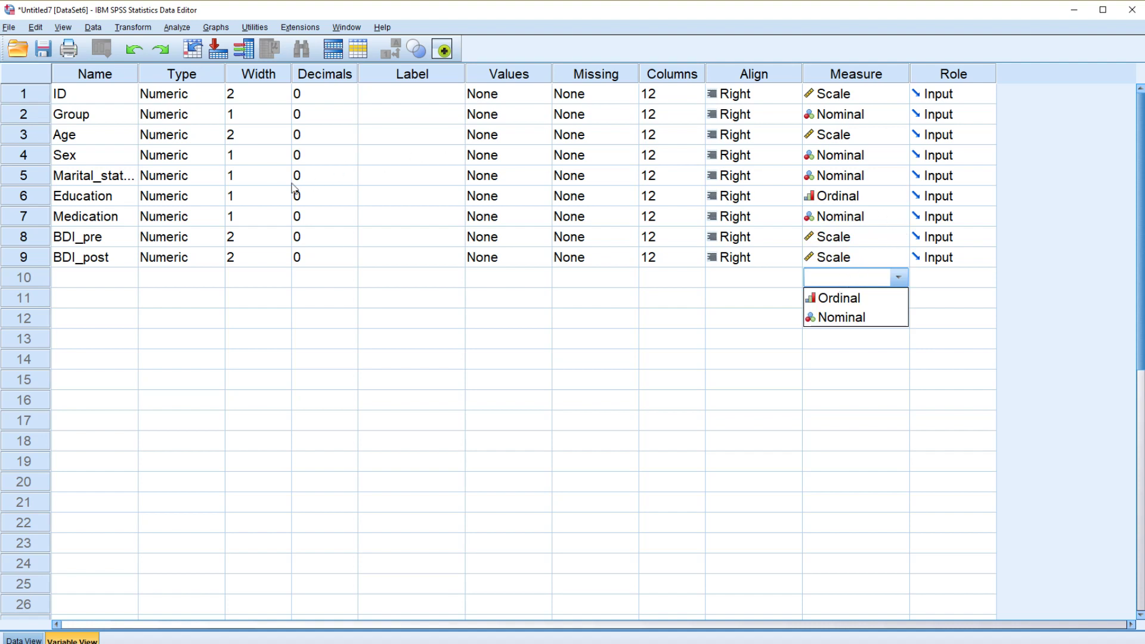
- Review the available variable types for Marital_status and leave without changing its type
{"action": "left_click", "coordinate": [185, 177]}
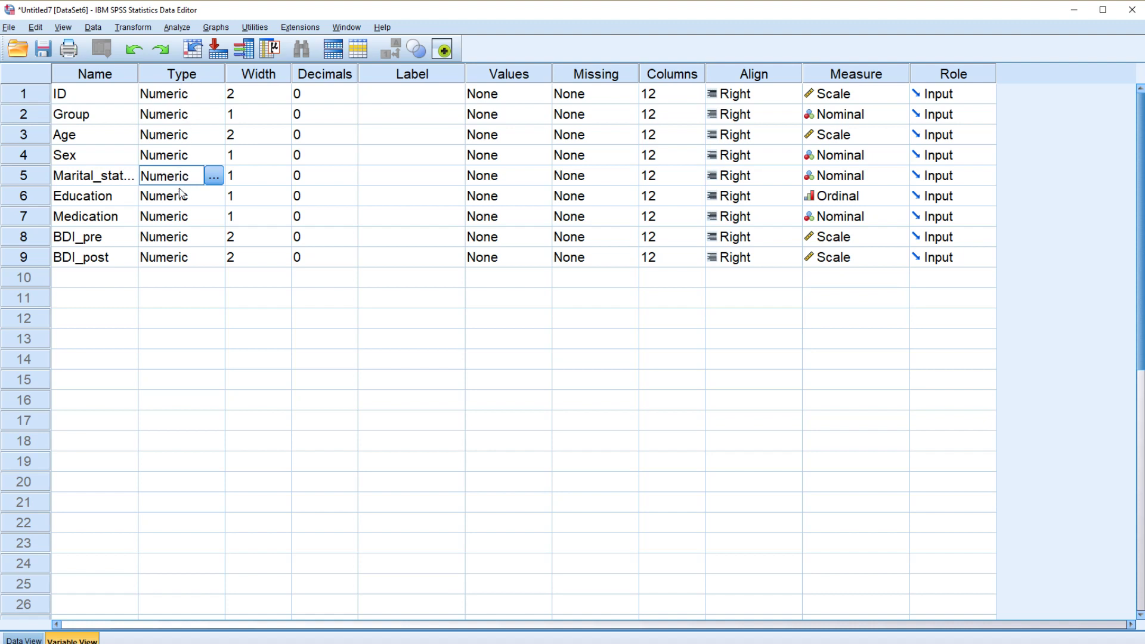
{"action": "left_click", "coordinate": [212, 175]}
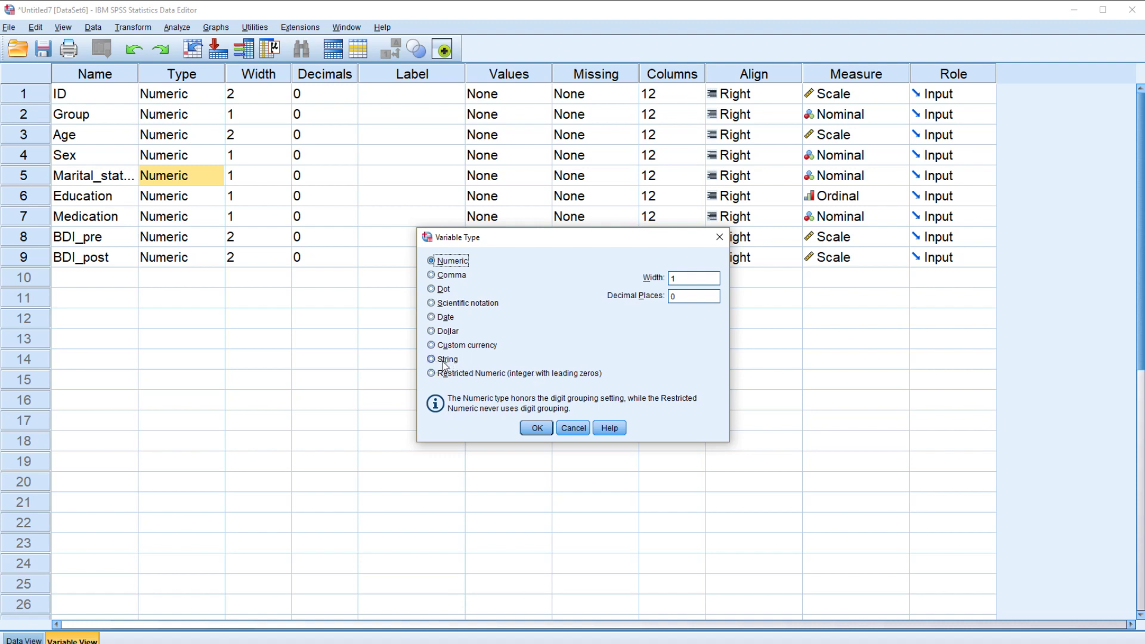
{"action": "left_click", "coordinate": [574, 428]}
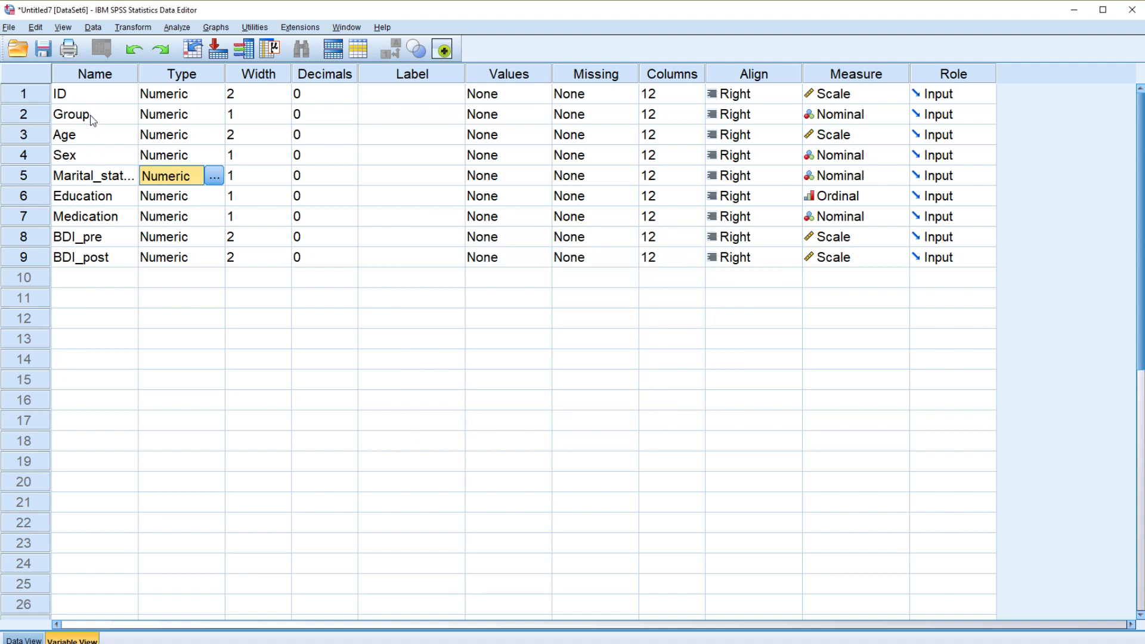
- Try to add a variable in row 10 with the duplicate name Group
{"action": "left_click", "coordinate": [105, 281]}
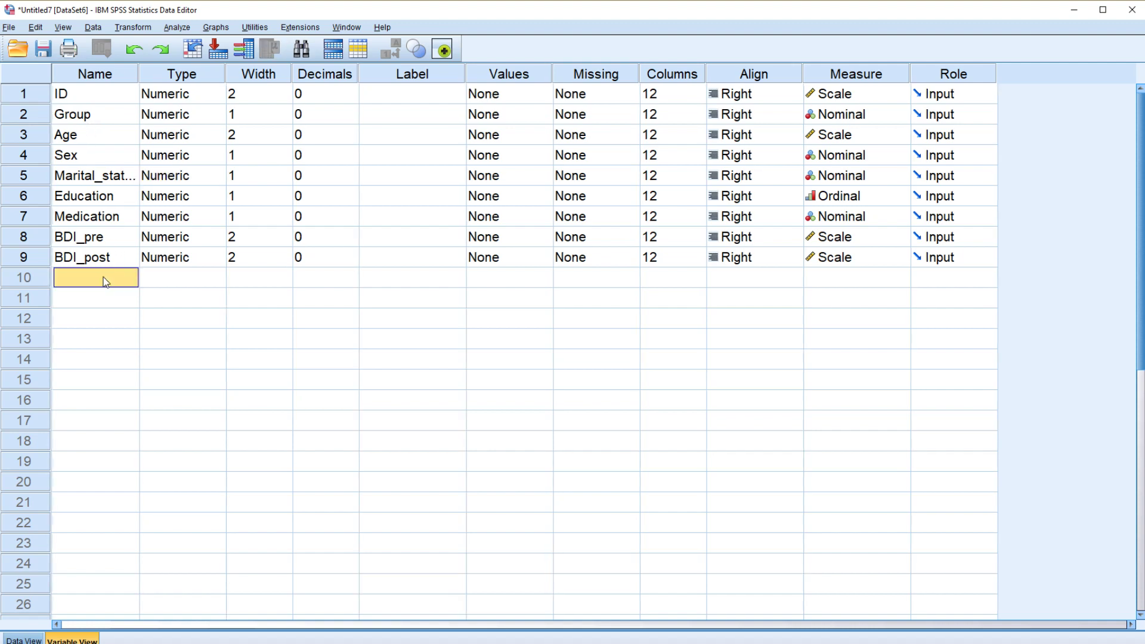
{"action": "type", "text": "GRou"}
{"action": "key", "text": "BackSpace"}
{"action": "key", "text": "BackSpace"}
{"action": "key", "text": "BackSpace"}
{"action": "type", "text": "roup"}
{"action": "key", "text": "Return"}
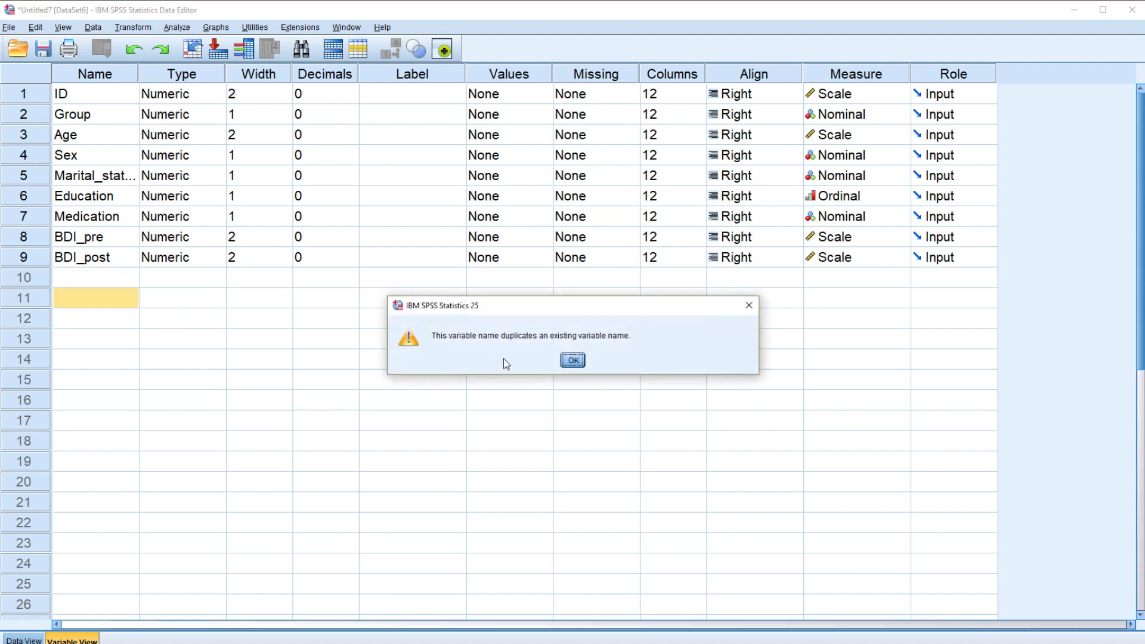
{"action": "left_click", "coordinate": [570, 361]}
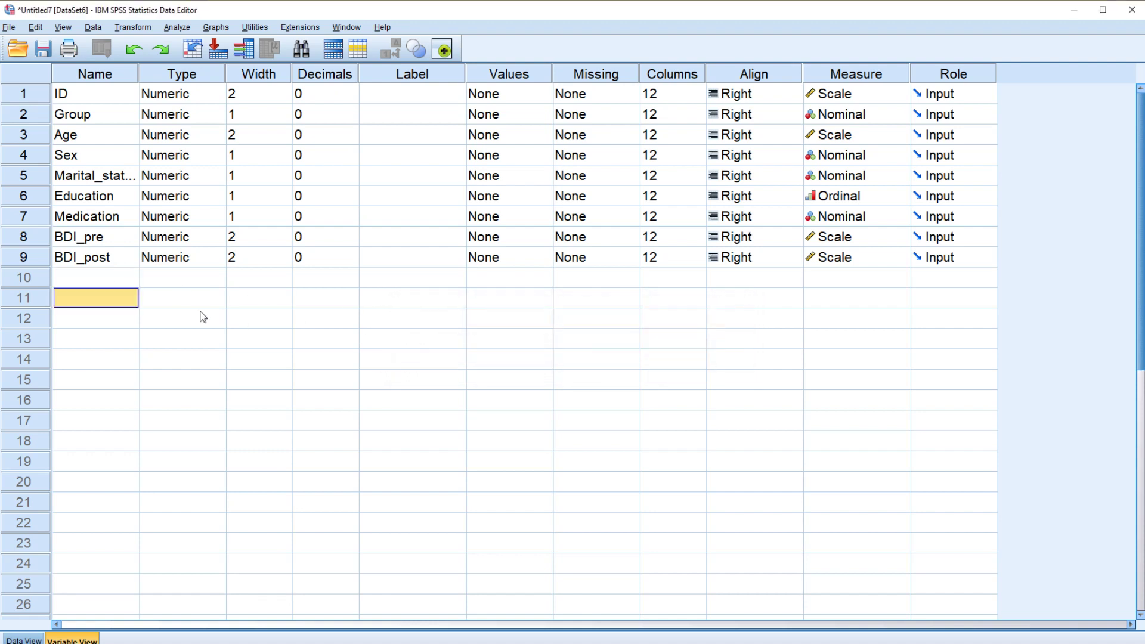
- Try to name the new variable in row 10 "New variable", with a space in the name
{"action": "left_click", "coordinate": [119, 284]}
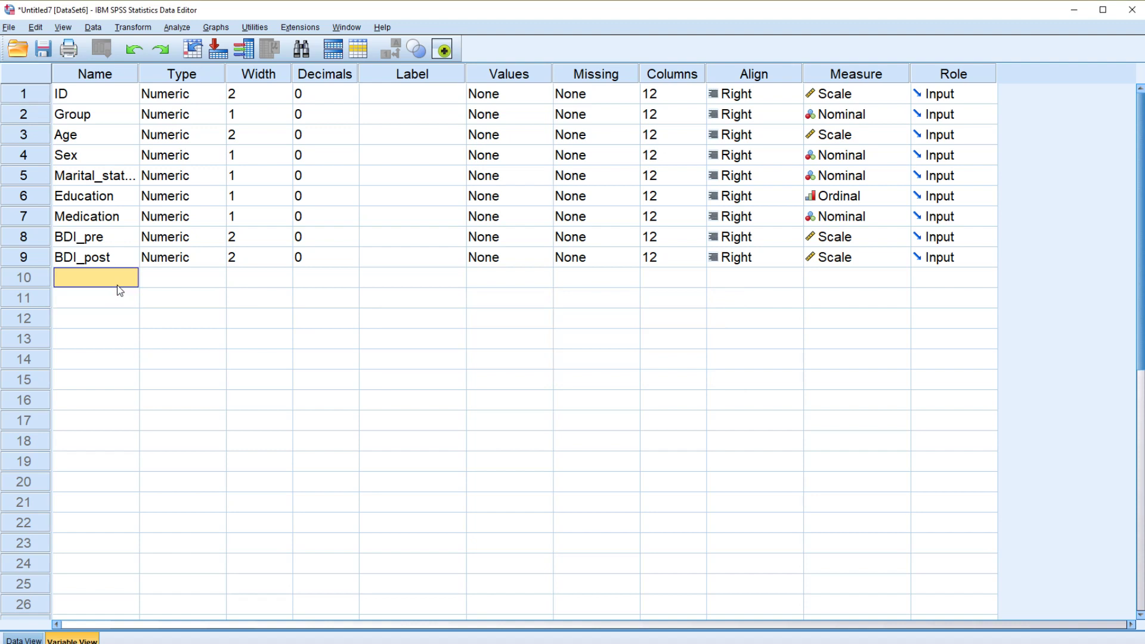
{"action": "type", "text": "GRou"}
{"action": "key", "text": "BackSpace"}
{"action": "key", "text": "BackSpace"}
{"action": "key", "text": "BackSpace"}
{"action": "key", "text": "BackSpace"}
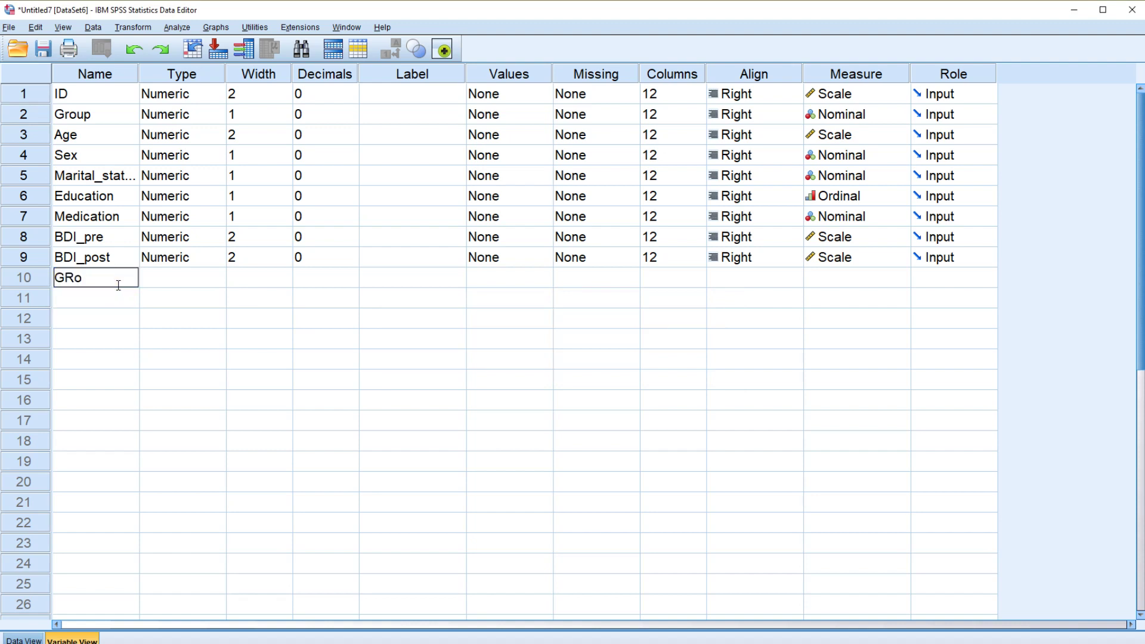
{"action": "type", "text": "New variabe"}
{"action": "key", "text": "BackSpace"}
{"action": "type", "text": "le"}
{"action": "key", "text": "Return"}
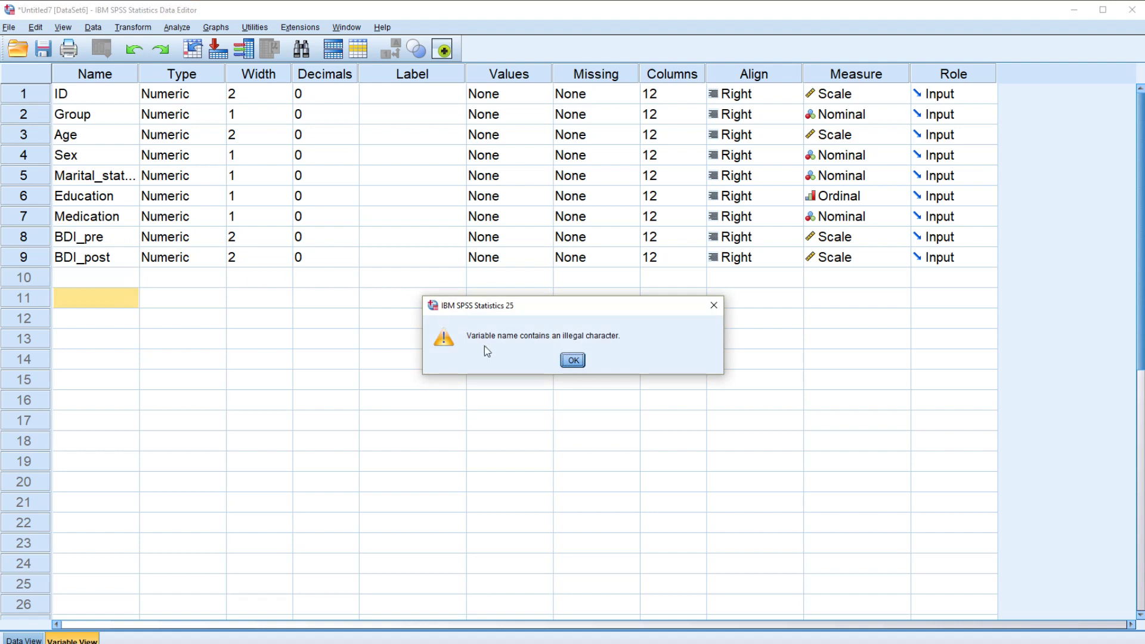
{"action": "left_click", "coordinate": [567, 360]}
- Try to name the new variable in row 10 "New!"
{"action": "left_click", "coordinate": [124, 281]}
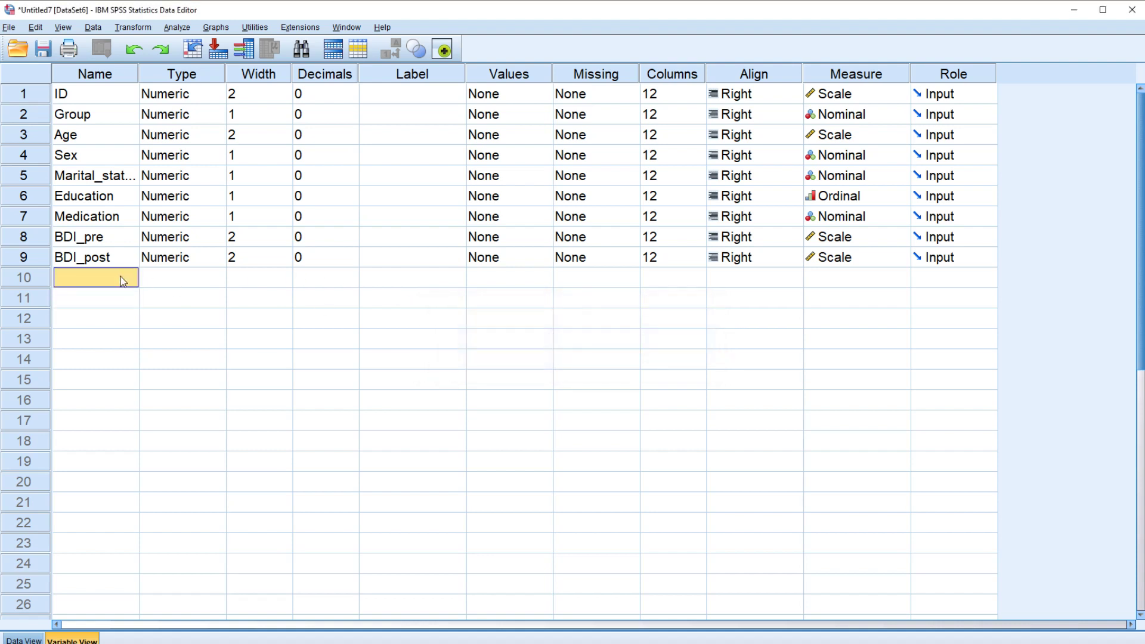
{"action": "type", "text": "New"}
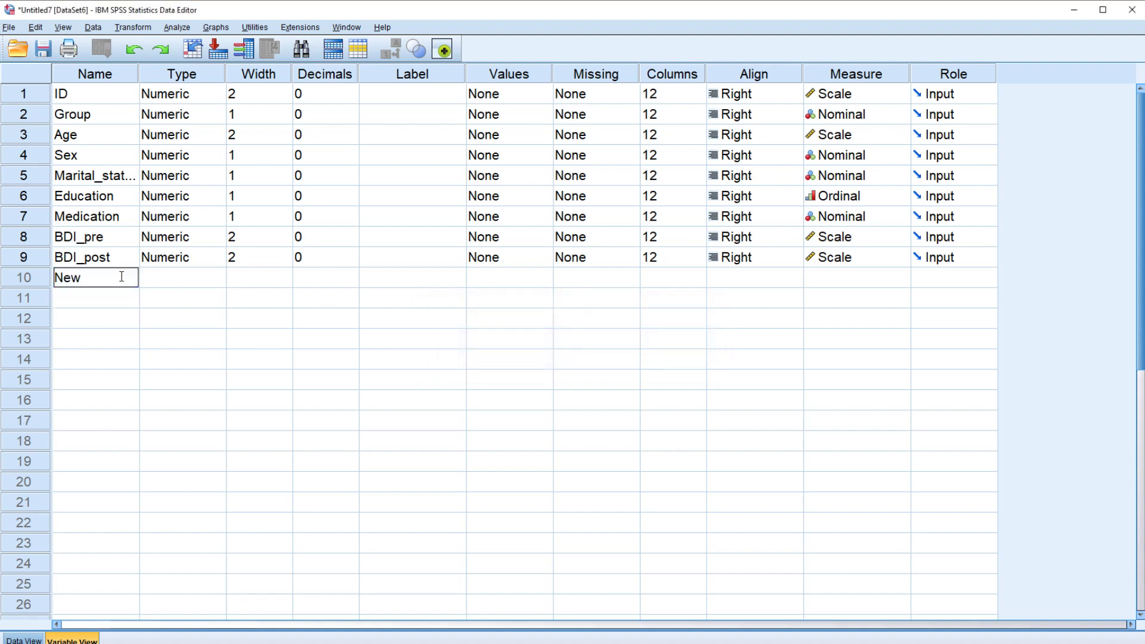
{"action": "type", "text": "!"}
{"action": "key", "text": "Return"}
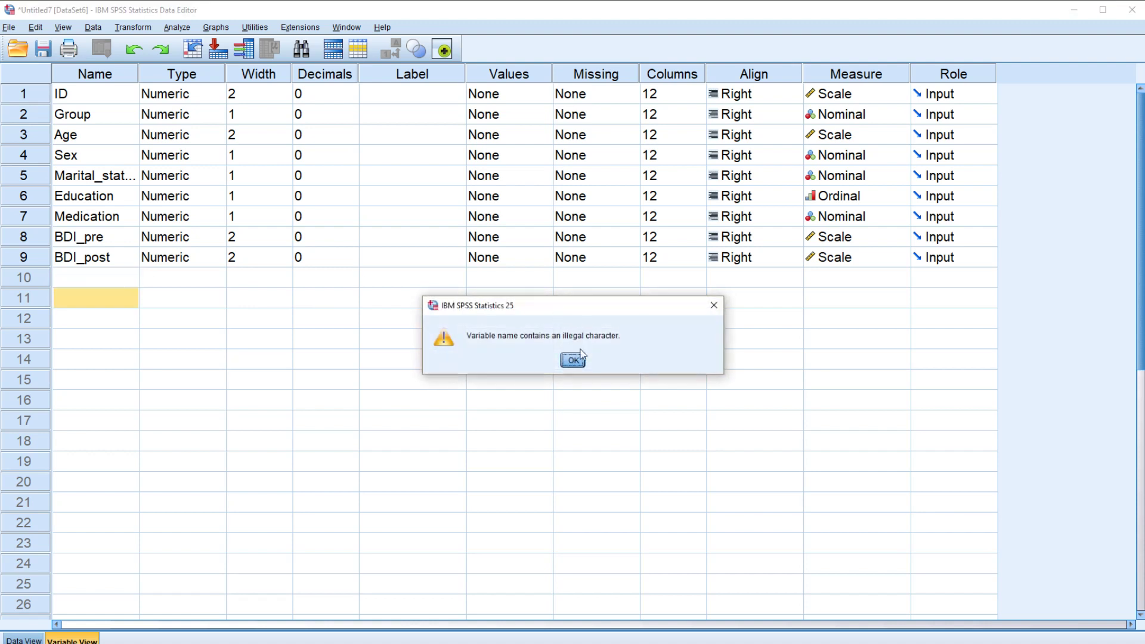
{"action": "left_click", "coordinate": [574, 365]}
- Add a variable named "New#" in row 10, and delete that variable again
{"action": "left_click", "coordinate": [120, 281]}
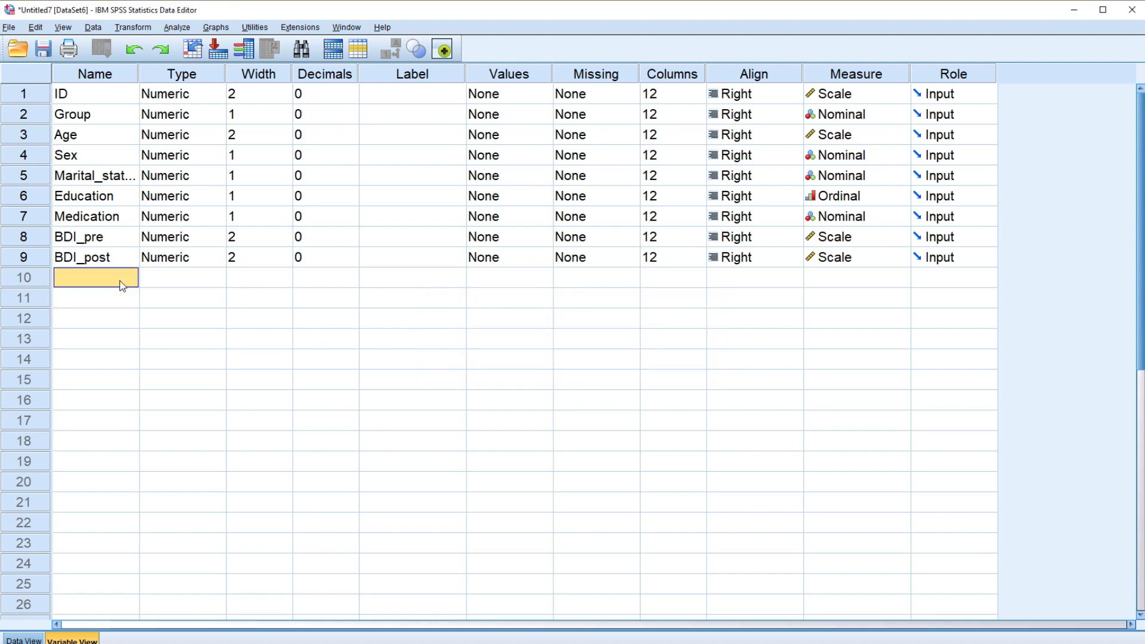
{"action": "type", "text": "New"}
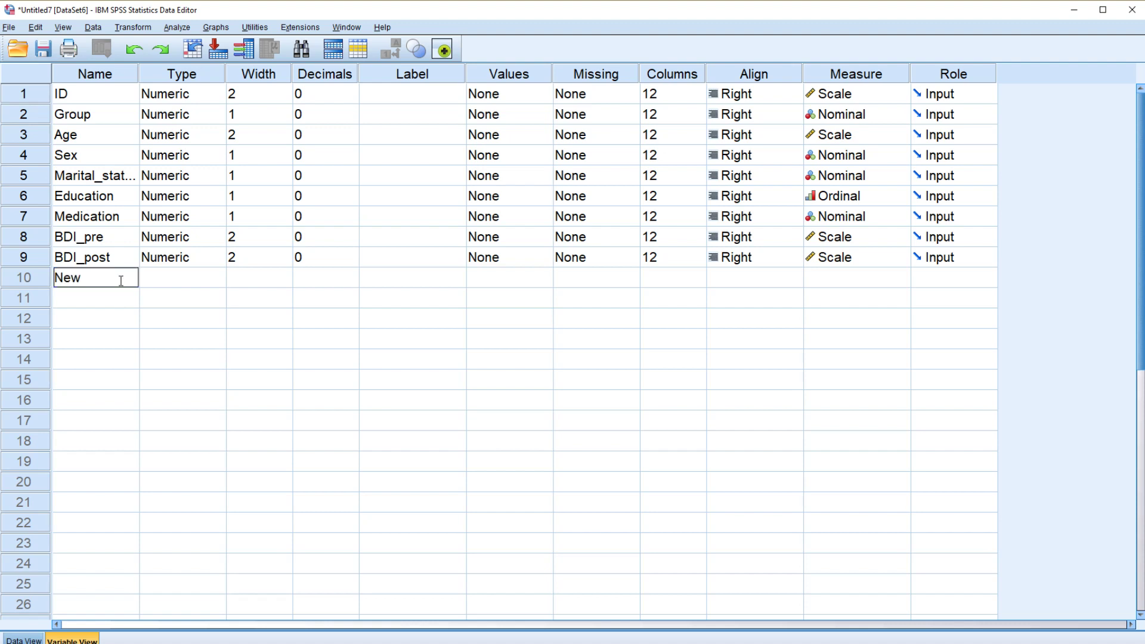
{"action": "type", "text": "#"}
{"action": "left_click", "coordinate": [122, 299]}
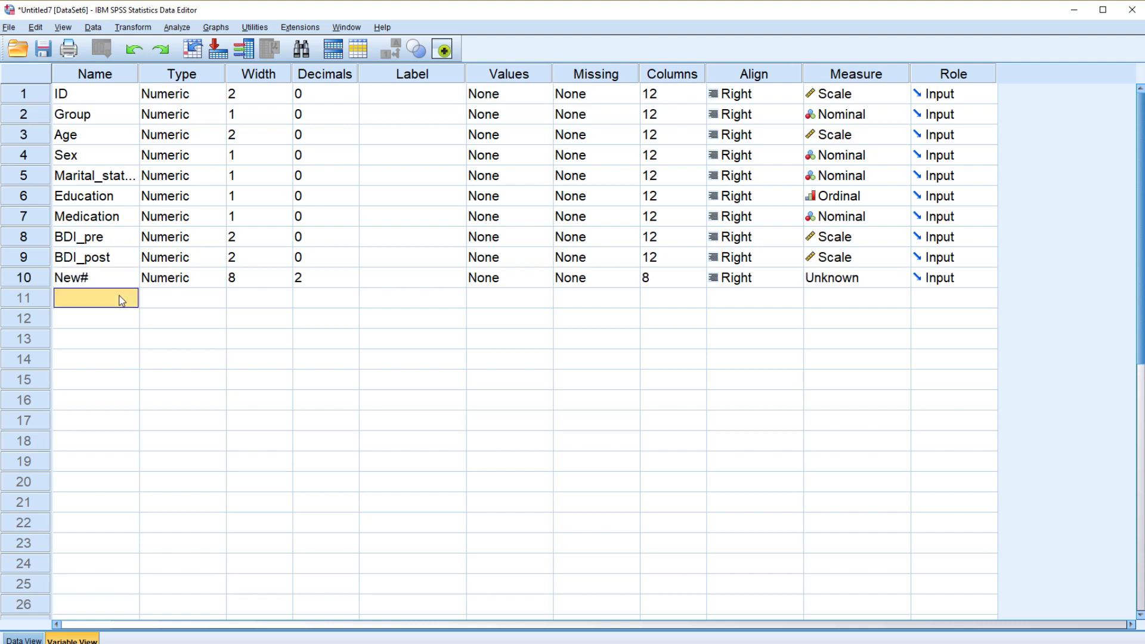
{"action": "right_click", "coordinate": [38, 281]}
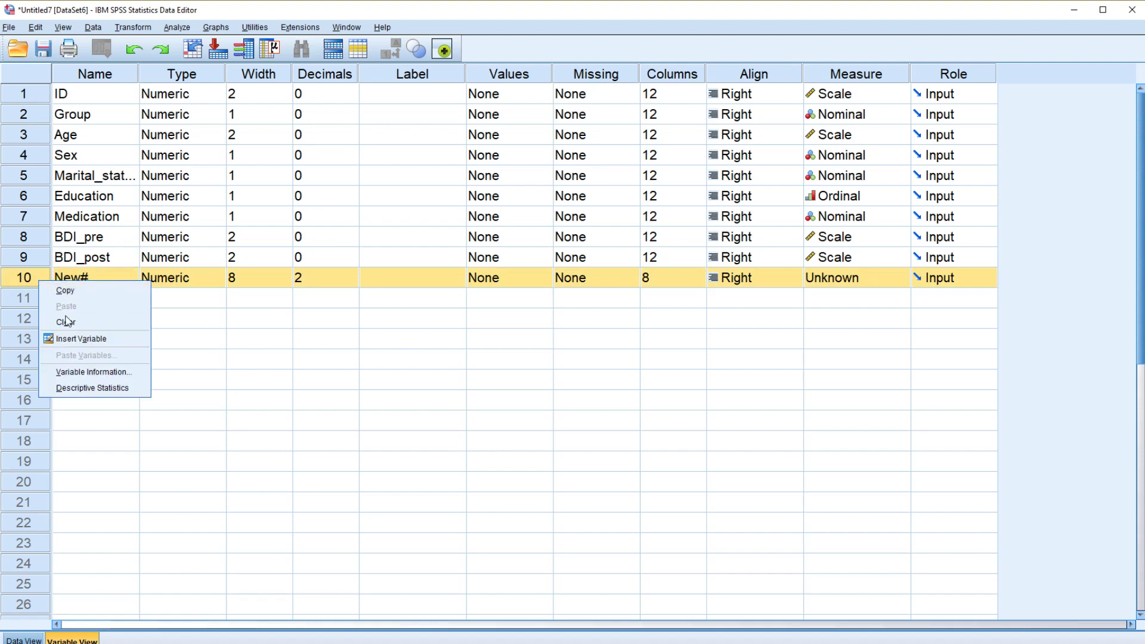
{"action": "left_click", "coordinate": [68, 321]}
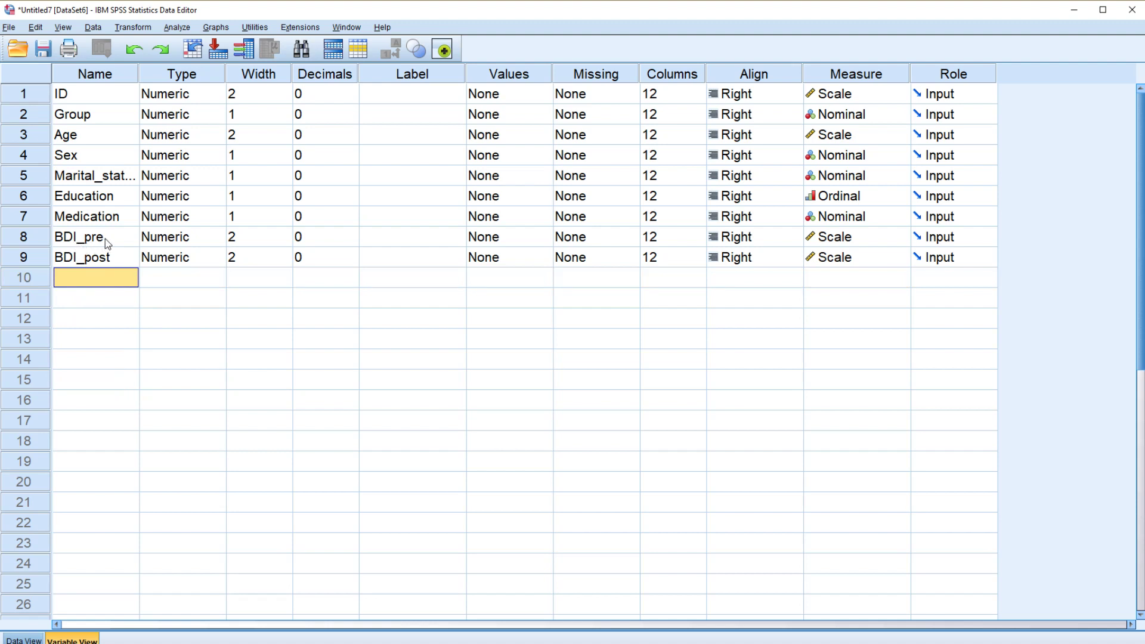
- Widen the Label column and give the BDI_pre variable the label "Pre measurement BDI"
{"action": "left_click", "coordinate": [81, 239]}
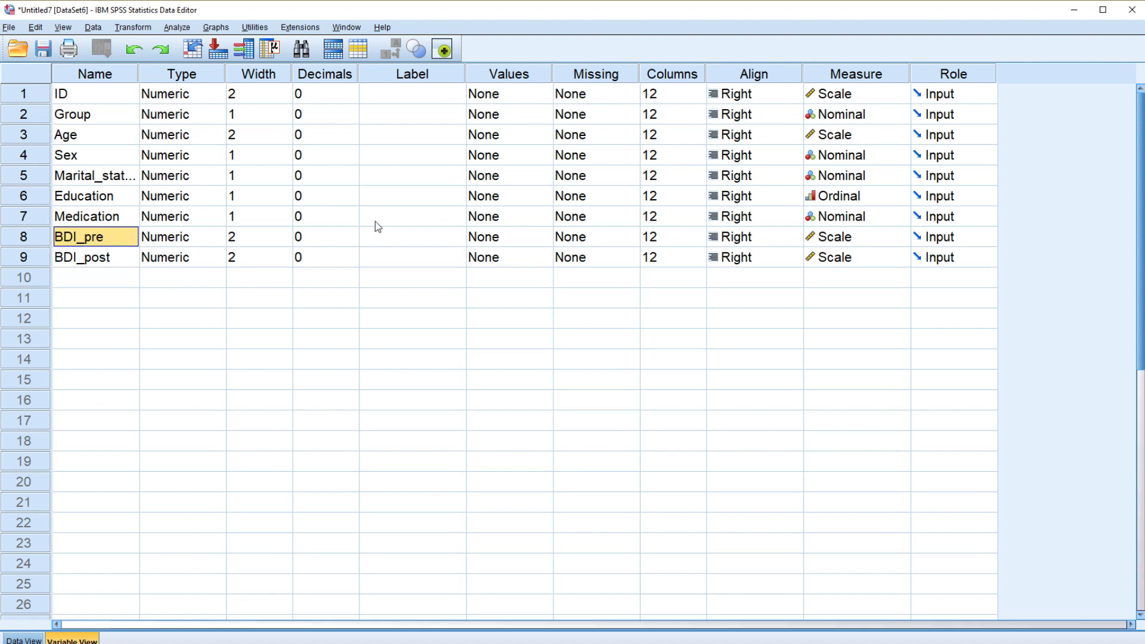
{"action": "left_click_drag", "start_coordinate": [466, 77], "coordinate": [538, 79]}
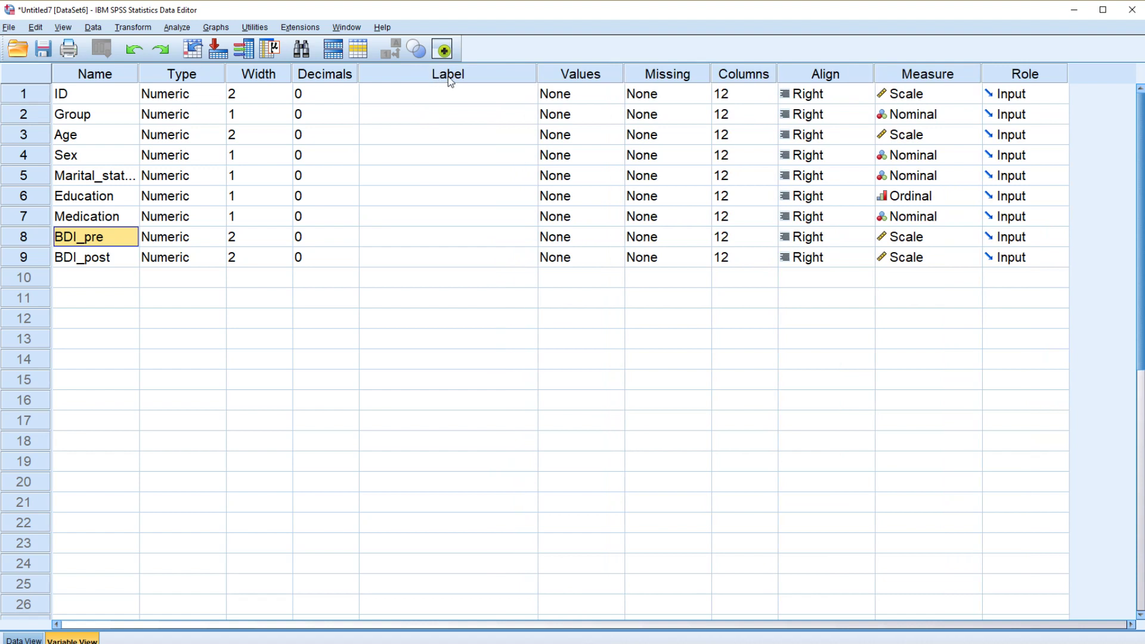
{"action": "left_click", "coordinate": [384, 241]}
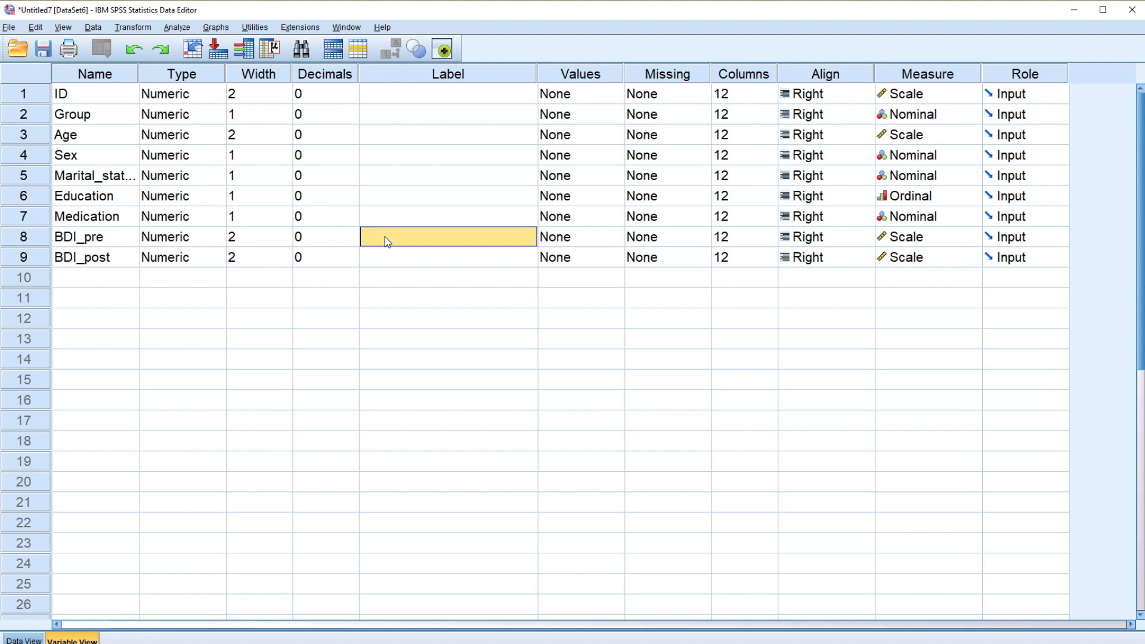
{"action": "type", "text": "Pre"}
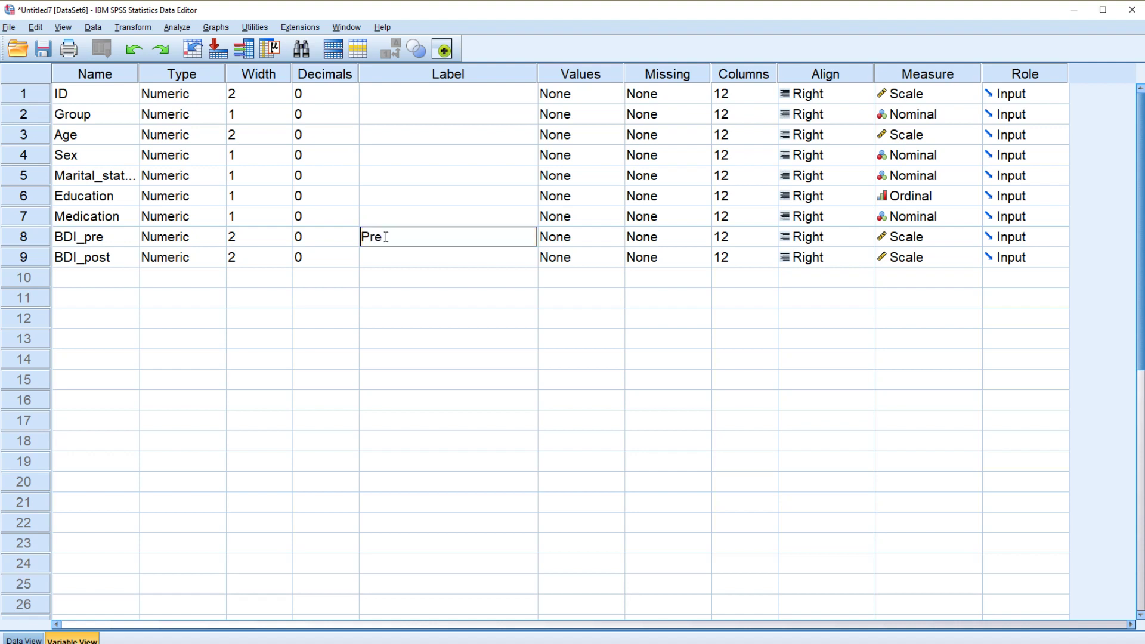
{"action": "type", "text": " measurement BDI"}
{"action": "left_click", "coordinate": [475, 263]}
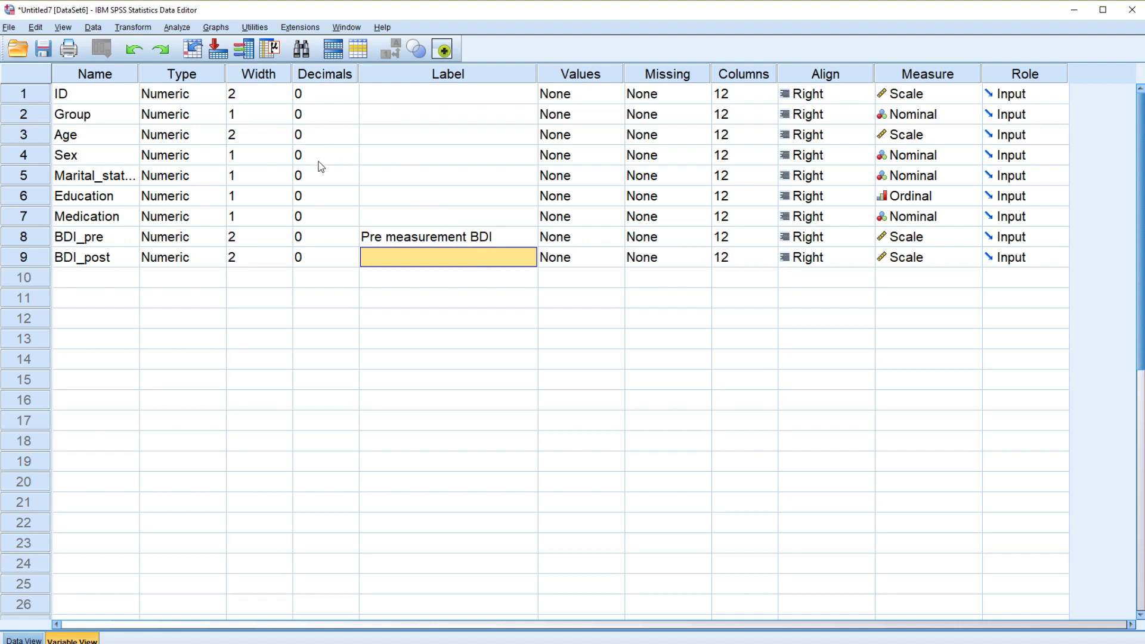
- Increase the width of the Age variable to 12
{"action": "left_click", "coordinate": [266, 141]}
{"action": "left_click", "coordinate": [285, 131]}
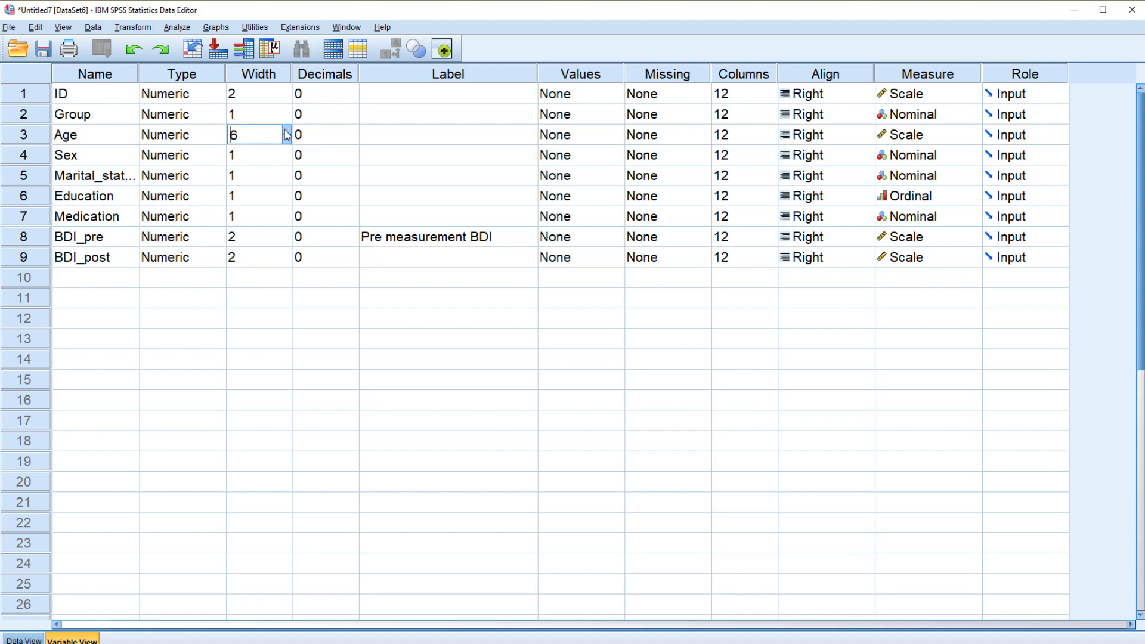
{"action": "double_click", "coordinate": [286, 130]}
{"action": "double_click", "coordinate": [286, 130]}
{"action": "left_click", "coordinate": [286, 131]}
{"action": "left_click", "coordinate": [286, 130]}
- Set the Age variable's decimals to 9 and inspect the Age values in Data View
{"action": "left_click", "coordinate": [315, 141]}
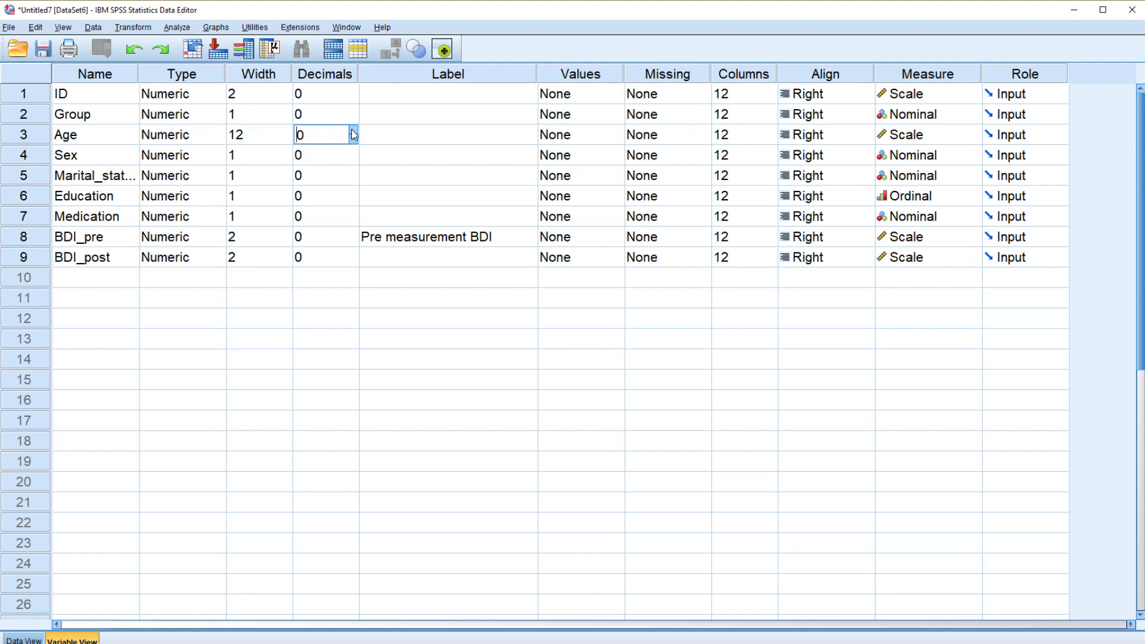
{"action": "double_click", "coordinate": [353, 131]}
{"action": "left_click", "coordinate": [354, 130]}
{"action": "triple_click", "coordinate": [354, 131]}
{"action": "double_click", "coordinate": [353, 131]}
{"action": "left_click", "coordinate": [353, 131]}
{"action": "left_click", "coordinate": [304, 311]}
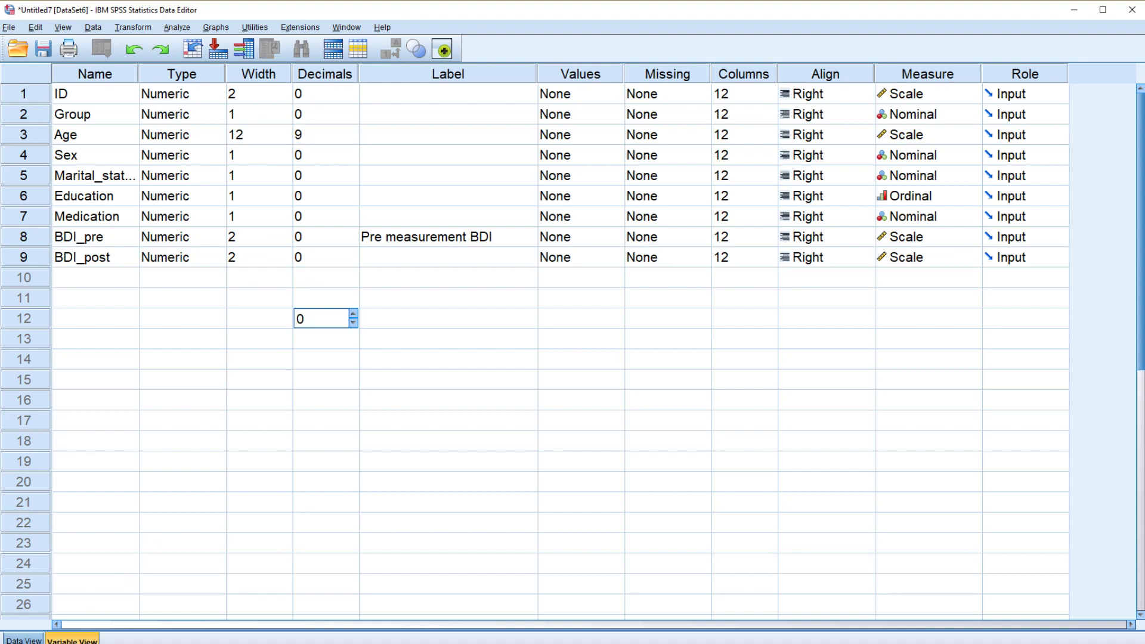
{"action": "left_click", "coordinate": [24, 639]}
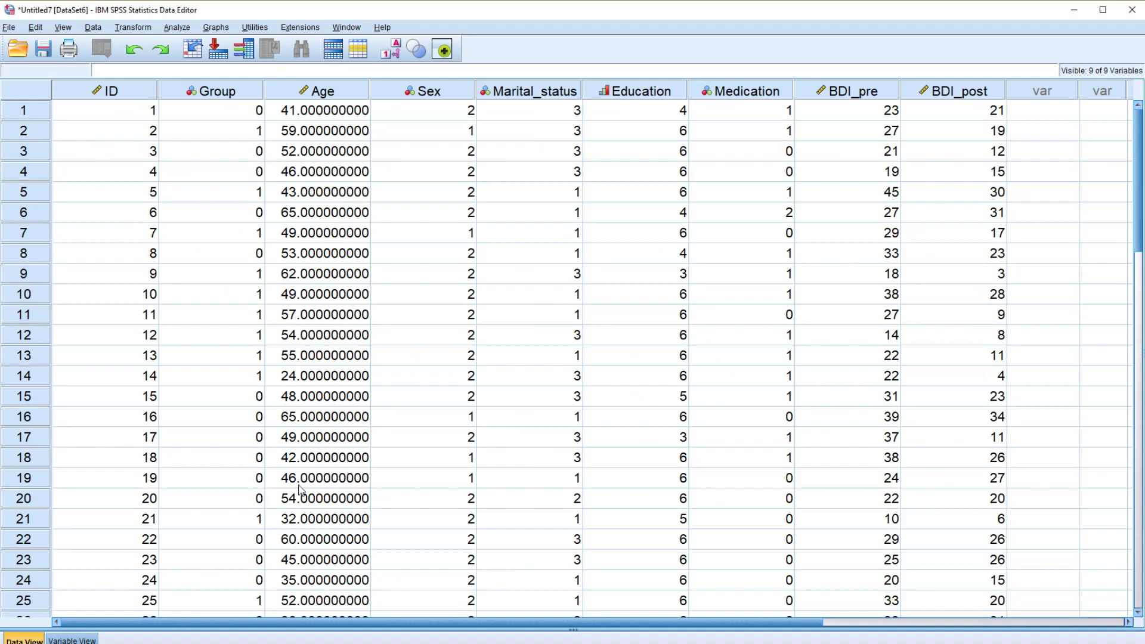
- Return to Variable View and set the Age variable's decimals to 0
{"action": "key", "text": "ctrl+t"}
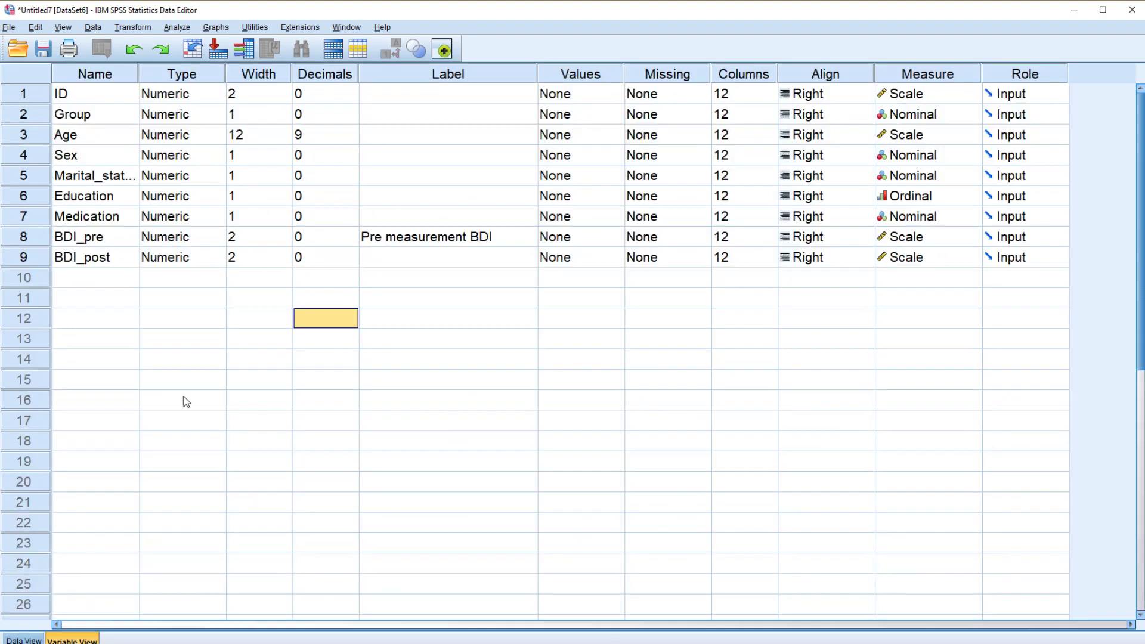
{"action": "left_click", "coordinate": [321, 135]}
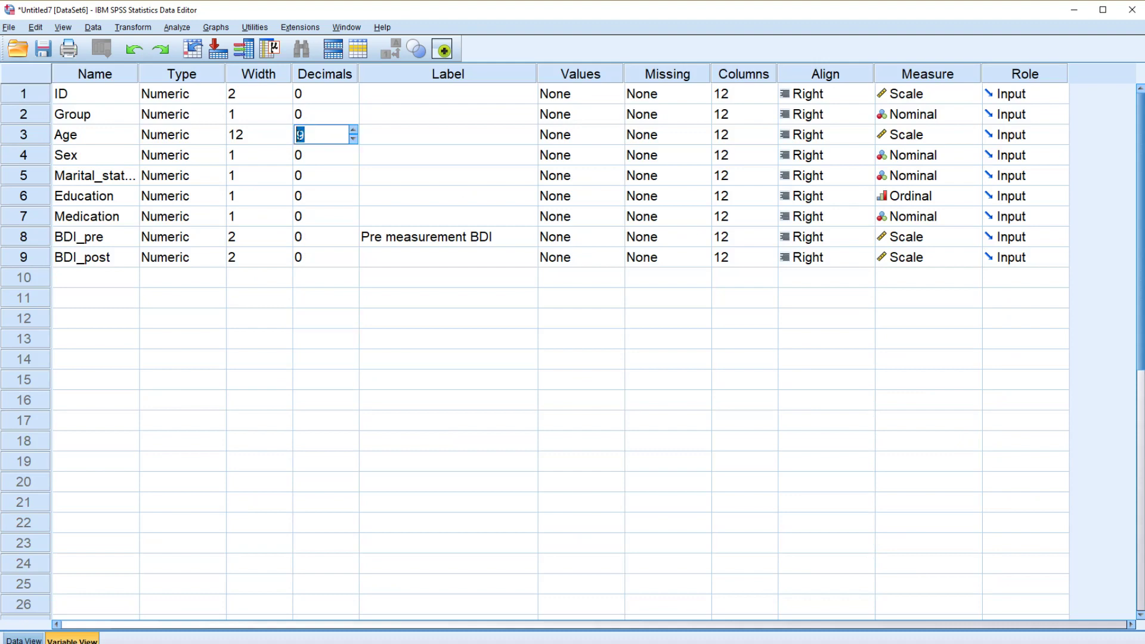
{"action": "key", "text": "Tab"}
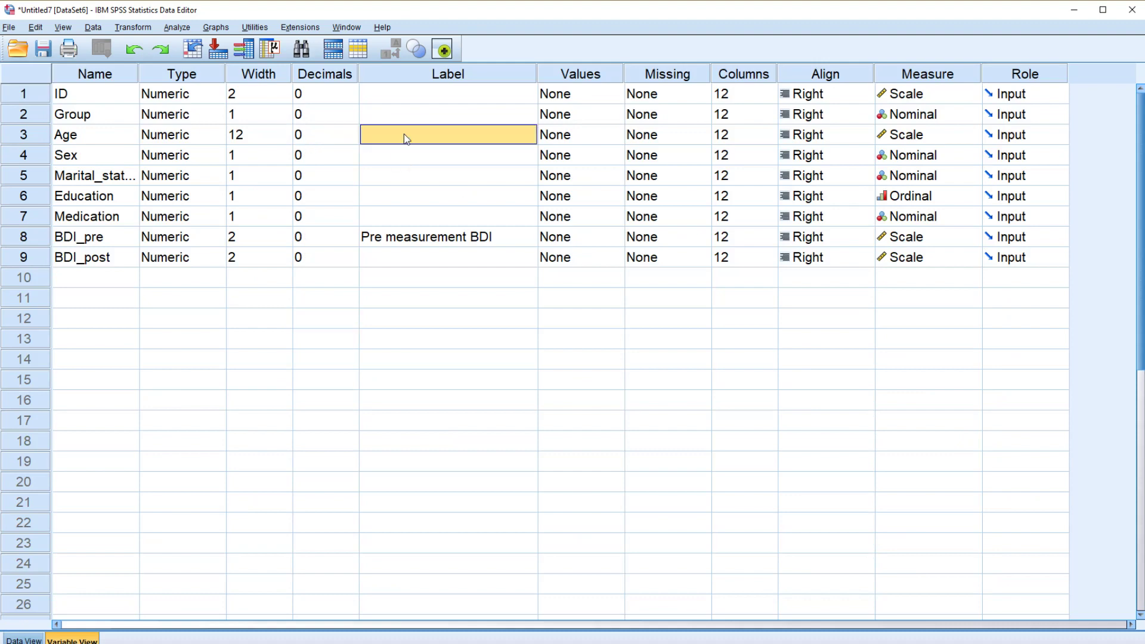
- Select the Values column, examine the coded data in Data View, and return to Variable View
{"action": "left_click", "coordinate": [567, 80]}
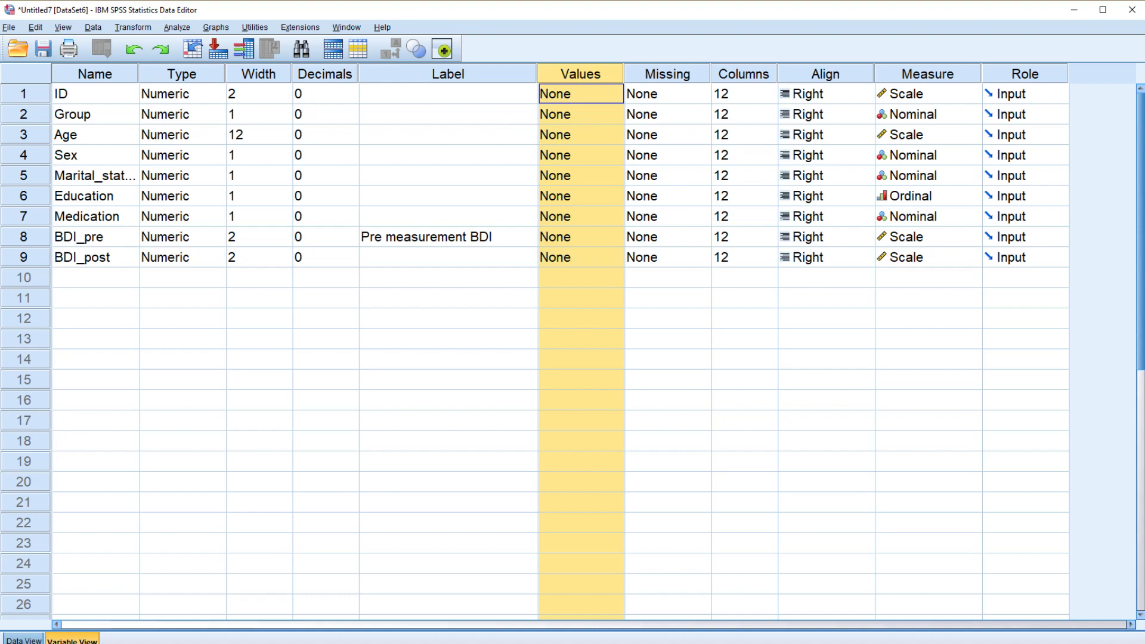
{"action": "left_click", "coordinate": [24, 640]}
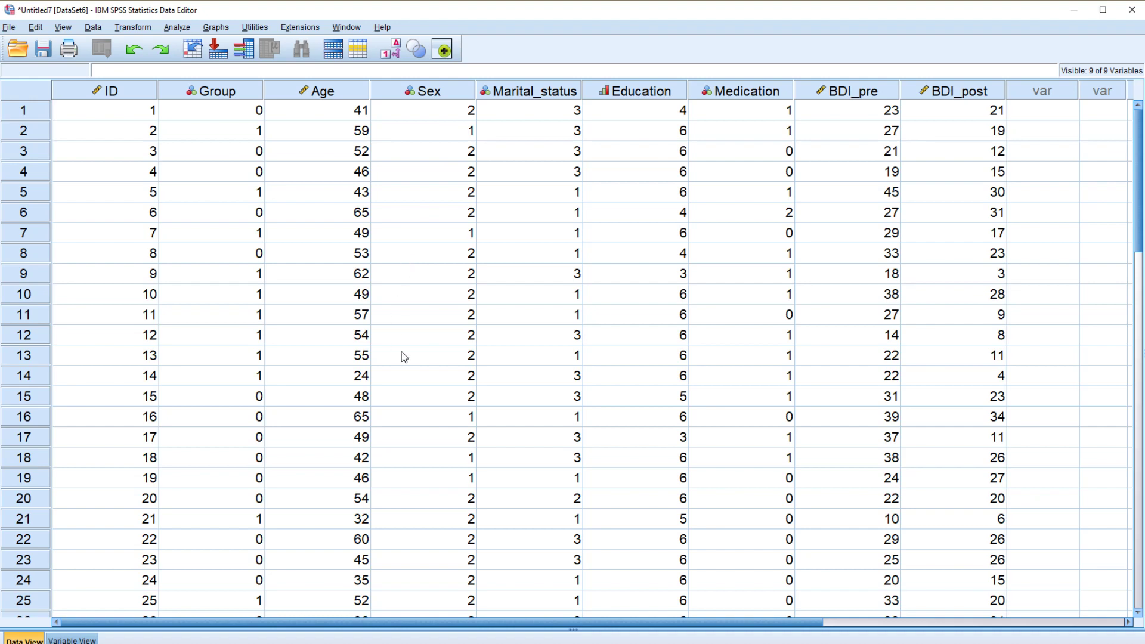
{"action": "left_click", "coordinate": [73, 639]}
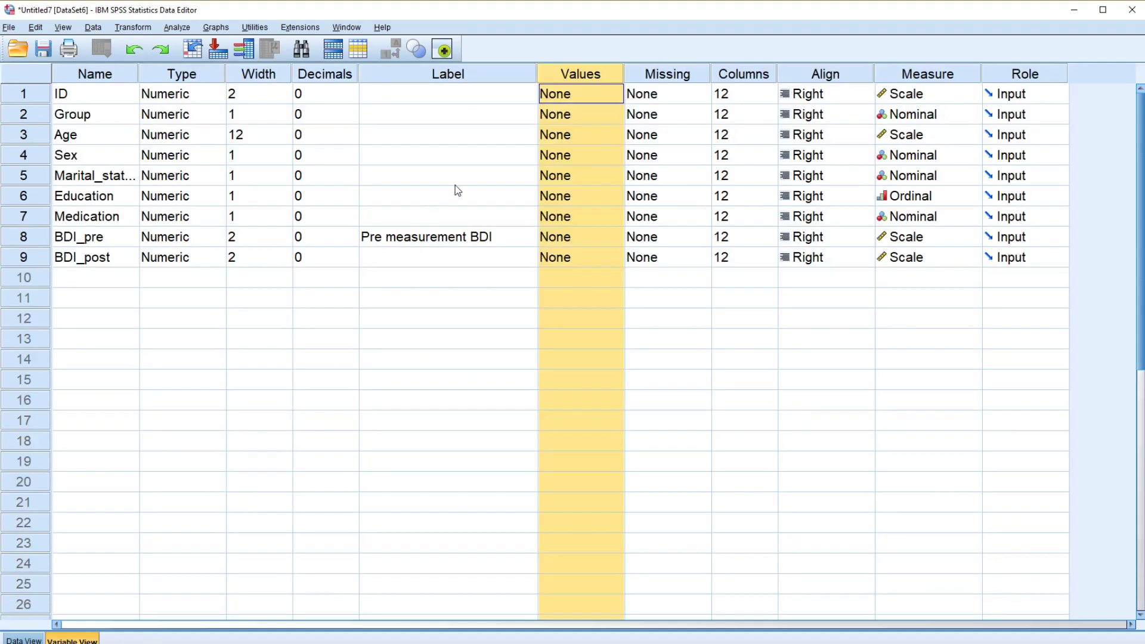
- Define value labels for the Age variable: 1 as Male and 2 as Female
{"action": "left_click", "coordinate": [552, 135]}
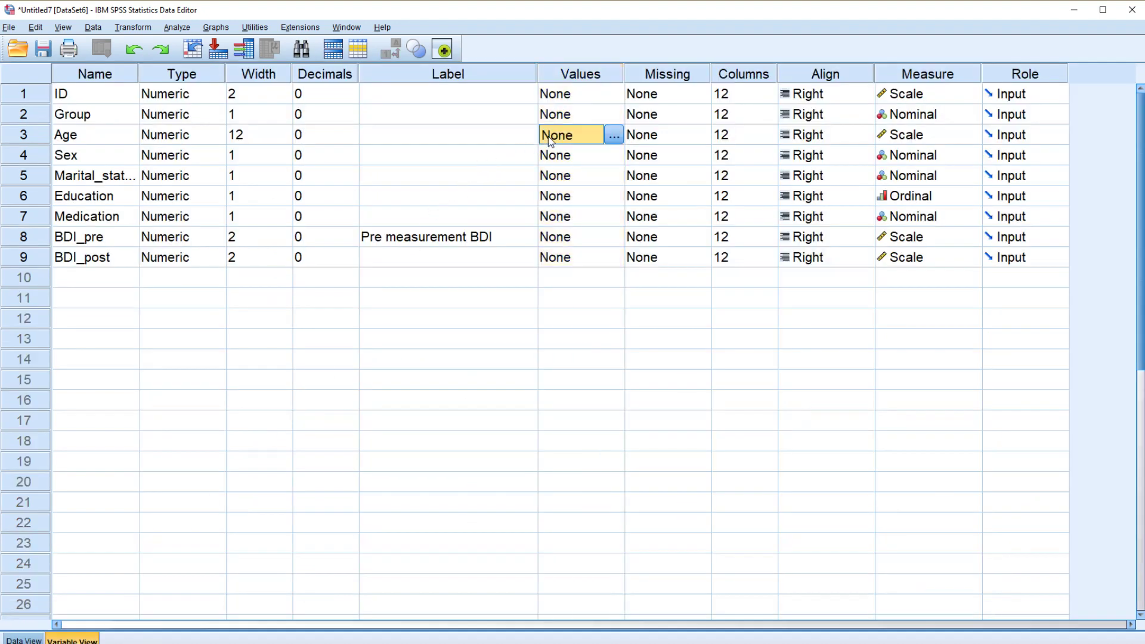
{"action": "left_click", "coordinate": [614, 137]}
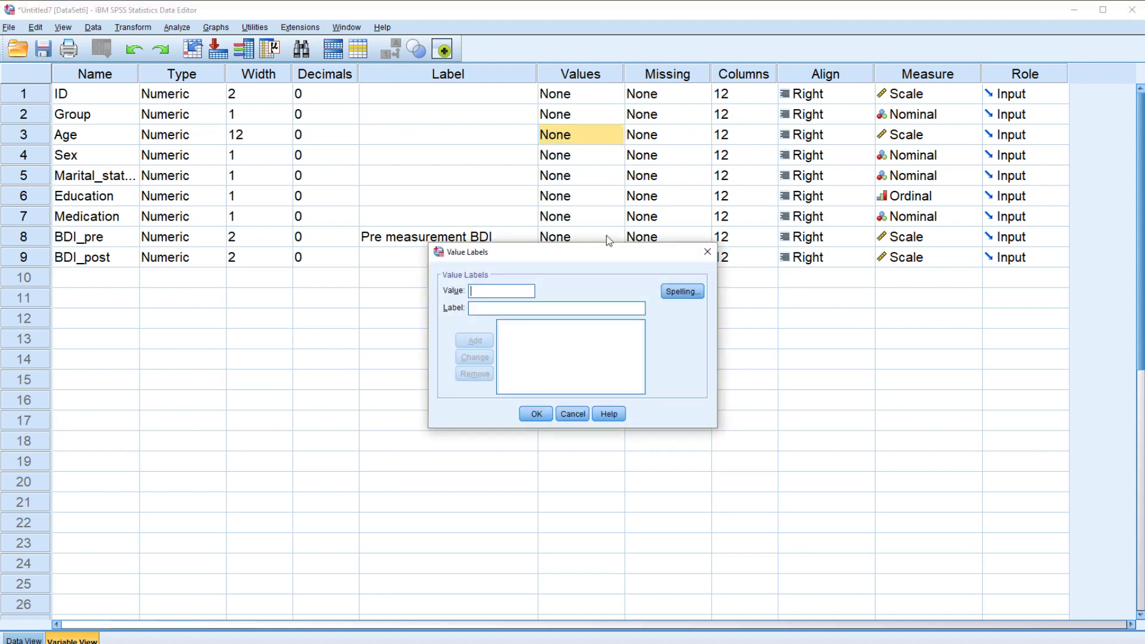
{"action": "type", "text": "1"}
{"action": "key", "text": "Tab"}
{"action": "type", "text": "Male"}
{"action": "left_click", "coordinate": [482, 341]}
{"action": "type", "text": "2"}
{"action": "left_click", "coordinate": [499, 309]}
{"action": "type", "text": "Female"}
{"action": "left_click", "coordinate": [476, 340]}
{"action": "left_click", "coordinate": [534, 412]}
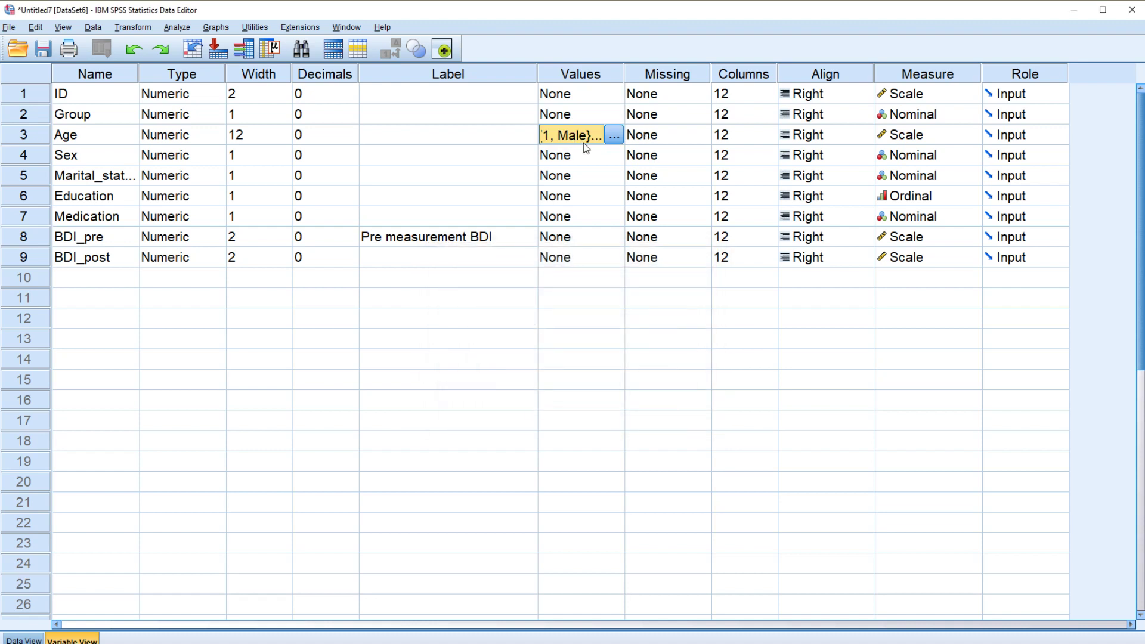
- Label the Age variable "Gender" and remove that label again
{"action": "left_click", "coordinate": [477, 133]}
{"action": "type", "text": "Gender"}
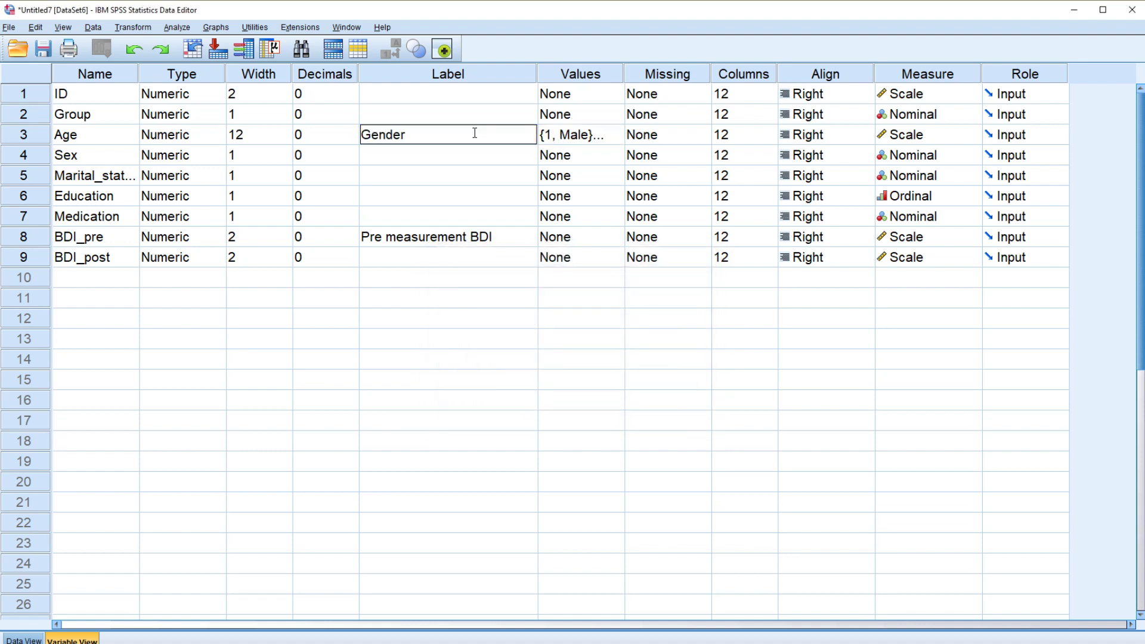
{"action": "key", "text": "Return"}
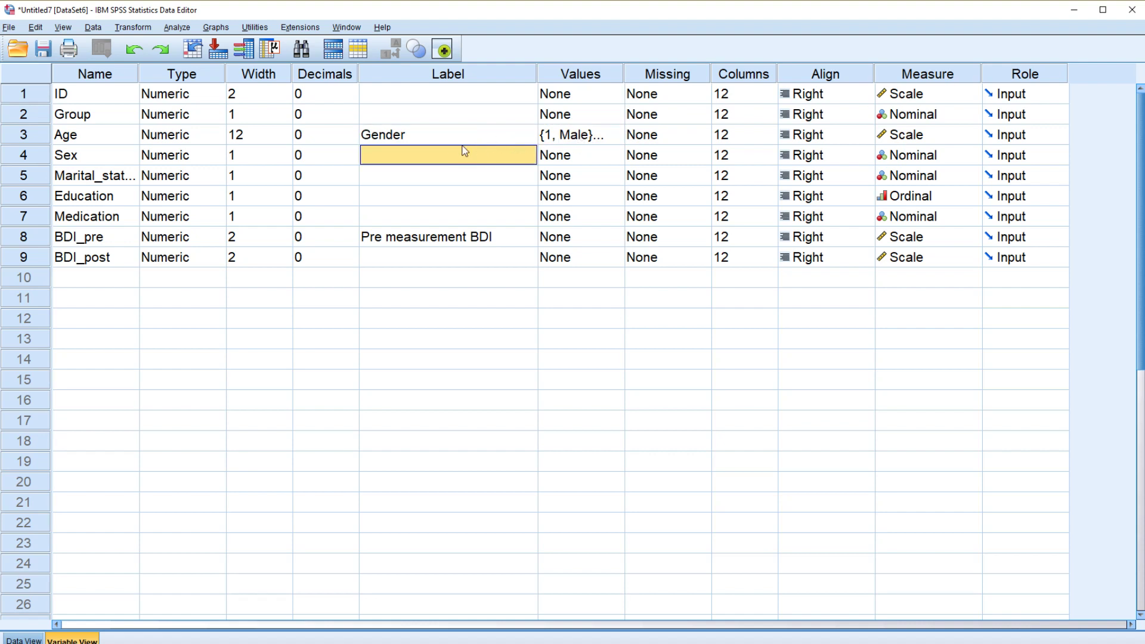
{"action": "left_click", "coordinate": [412, 134]}
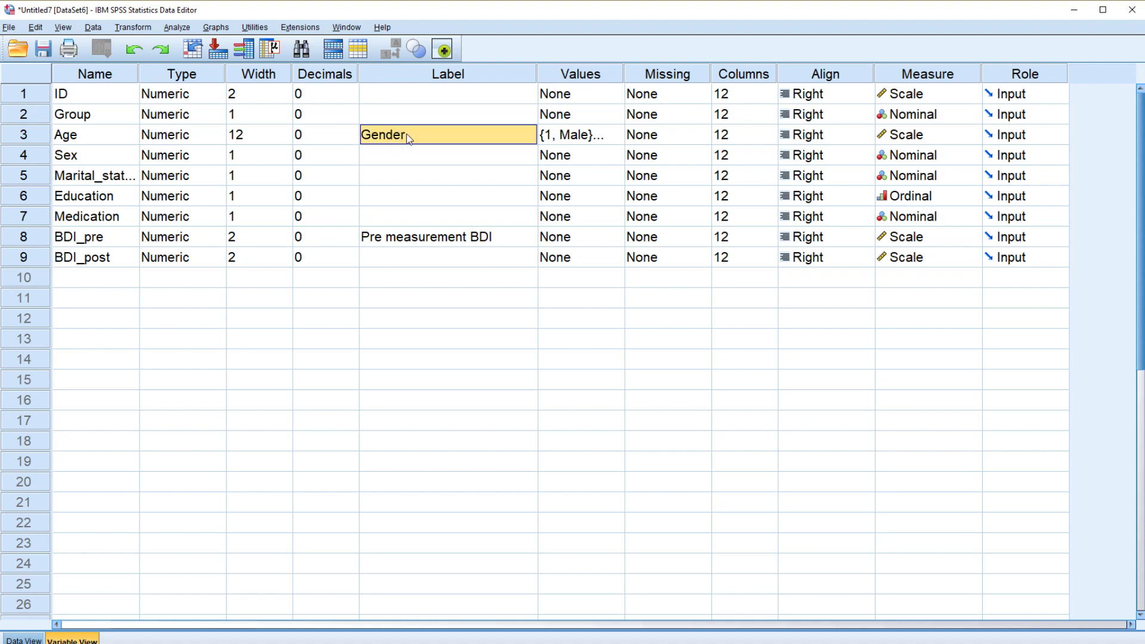
{"action": "key", "text": "BackSpace"}
- Copy the Male/Female value labels from the Age variable to the Sex variable
{"action": "left_click", "coordinate": [573, 143]}
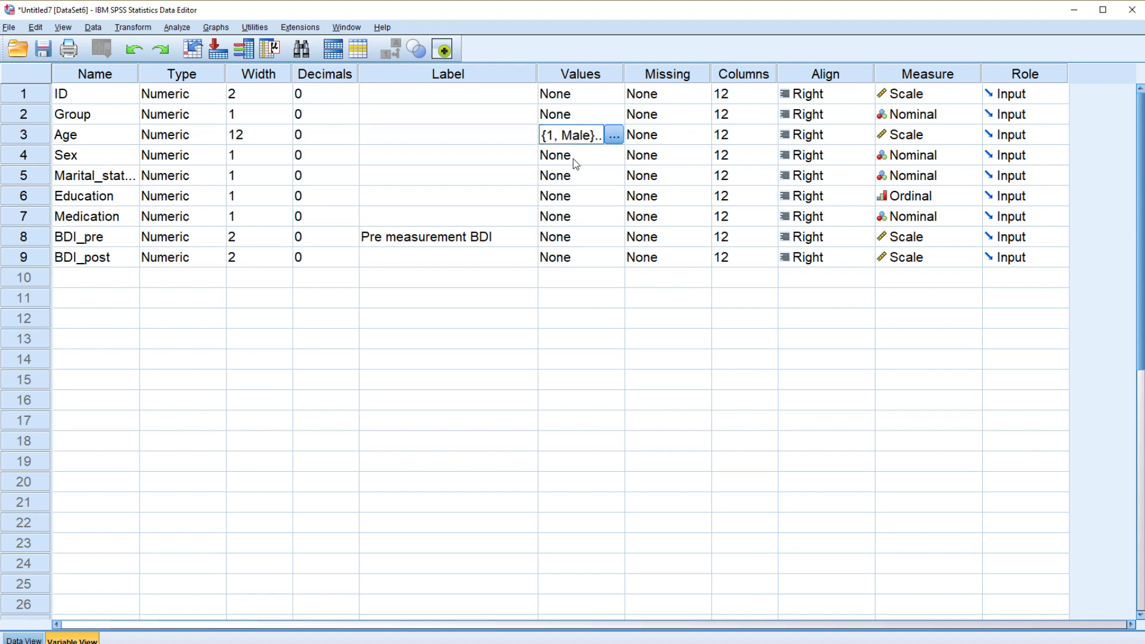
{"action": "left_click", "coordinate": [574, 155]}
{"action": "type", "text": "{1, Male}..."}
- Remove the Male and Female value labels from the Age variable
{"action": "left_click", "coordinate": [598, 138]}
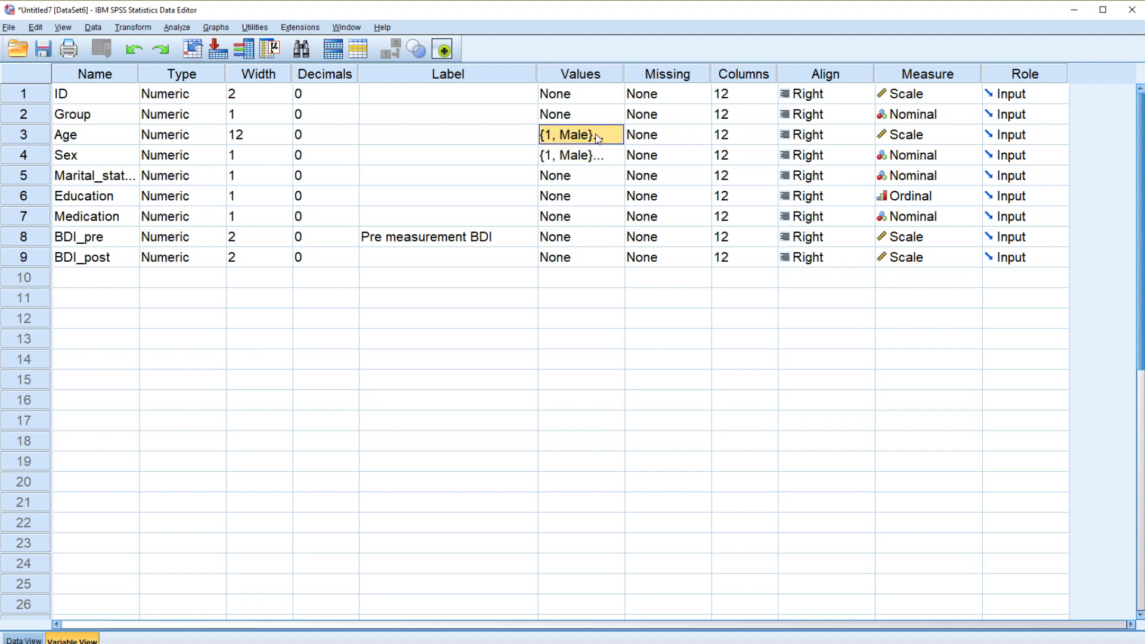
{"action": "left_click", "coordinate": [618, 135]}
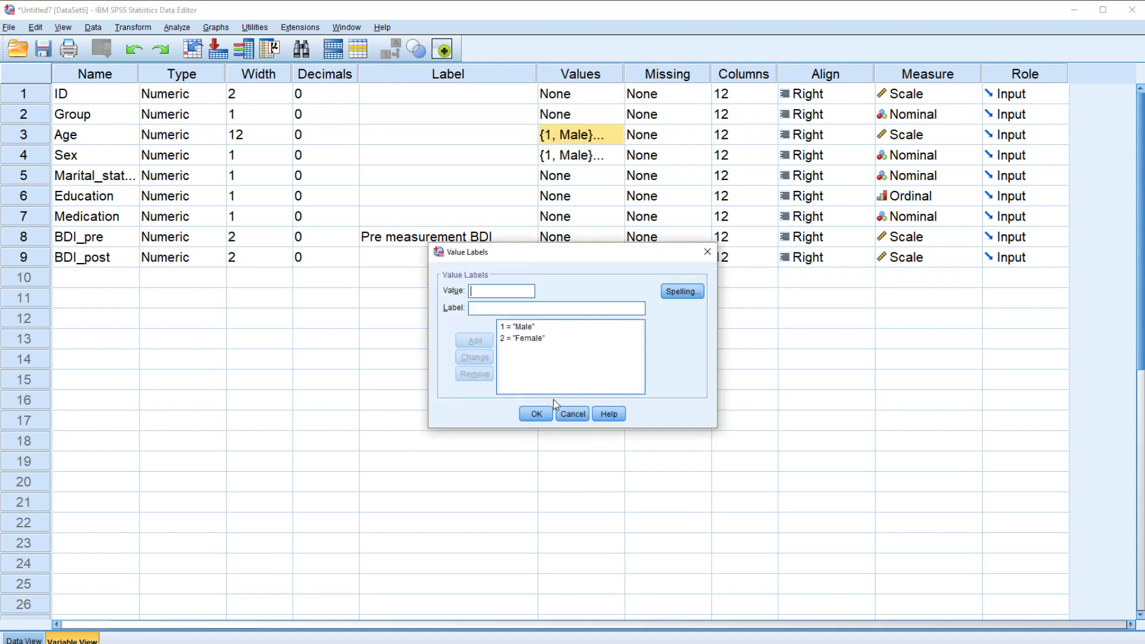
{"action": "left_click", "coordinate": [528, 326]}
{"action": "left_click", "coordinate": [484, 373]}
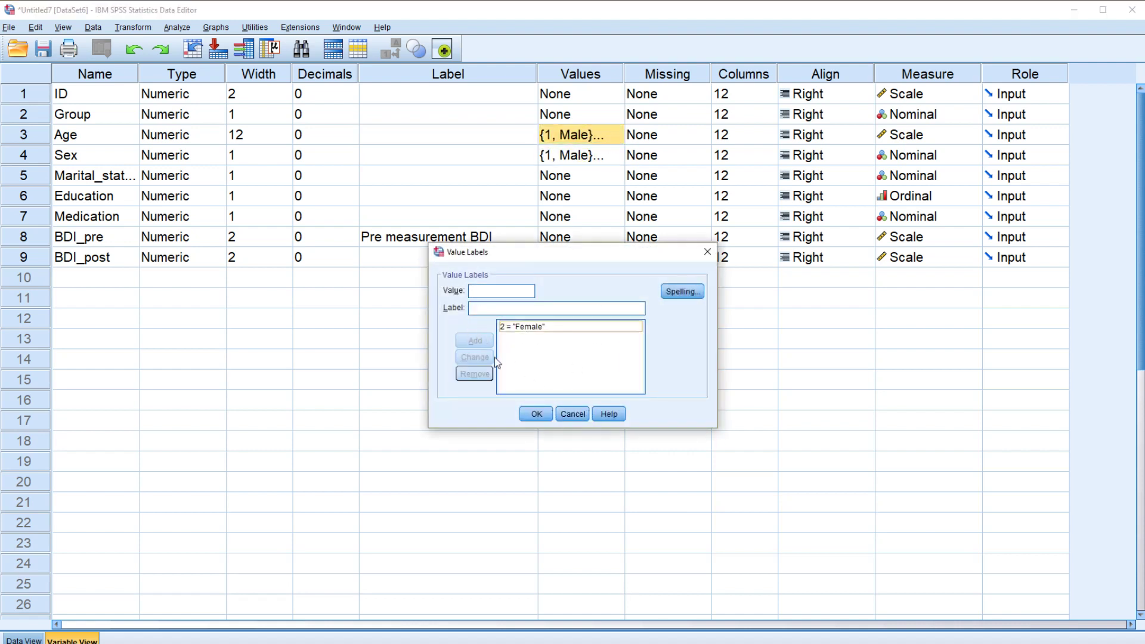
{"action": "left_click", "coordinate": [522, 327]}
{"action": "left_click", "coordinate": [481, 373]}
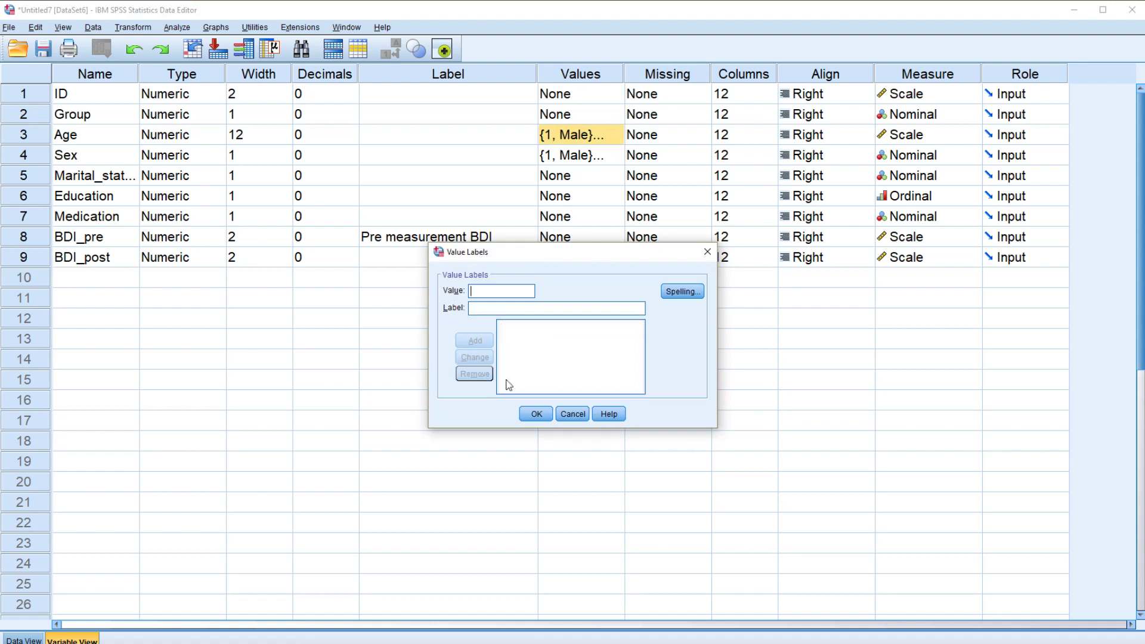
{"action": "left_click", "coordinate": [536, 413]}
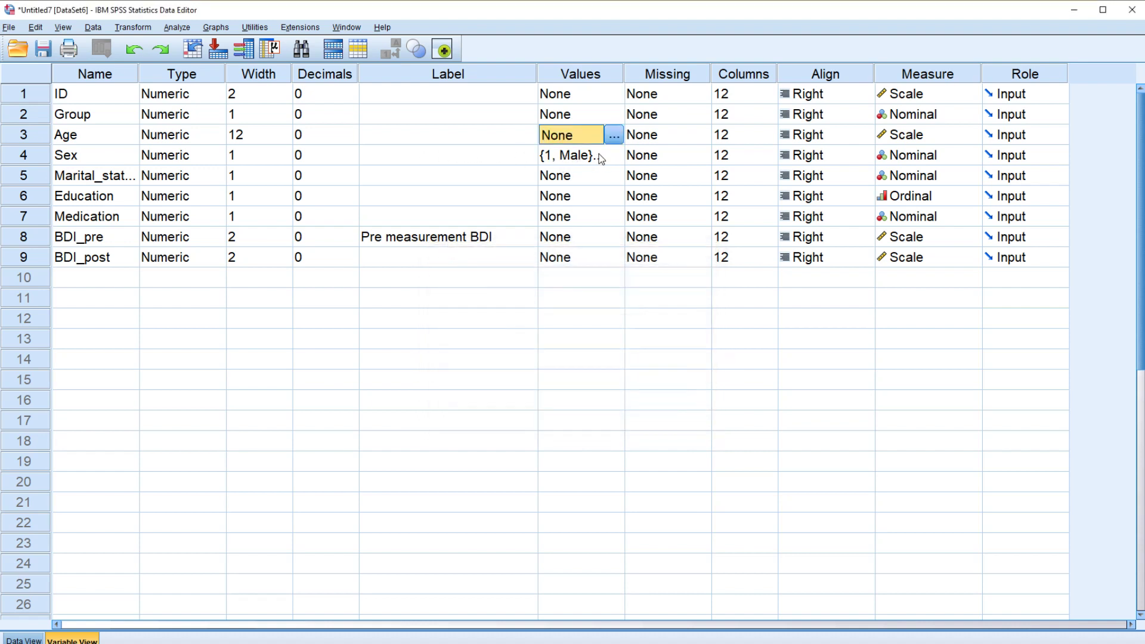
{"action": "left_click", "coordinate": [517, 162]}
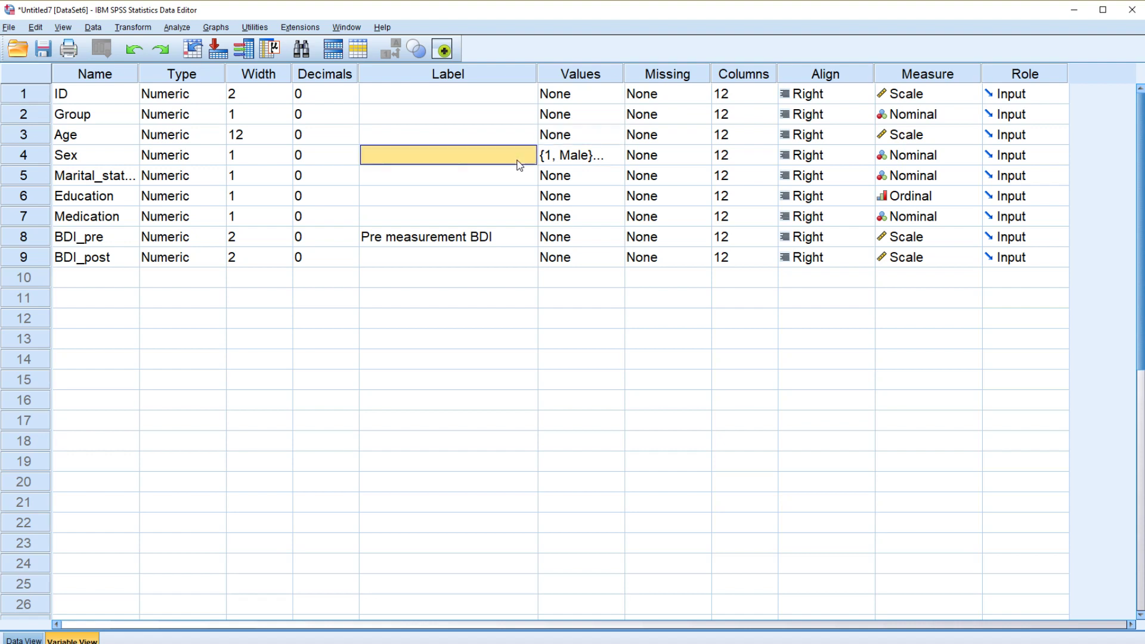